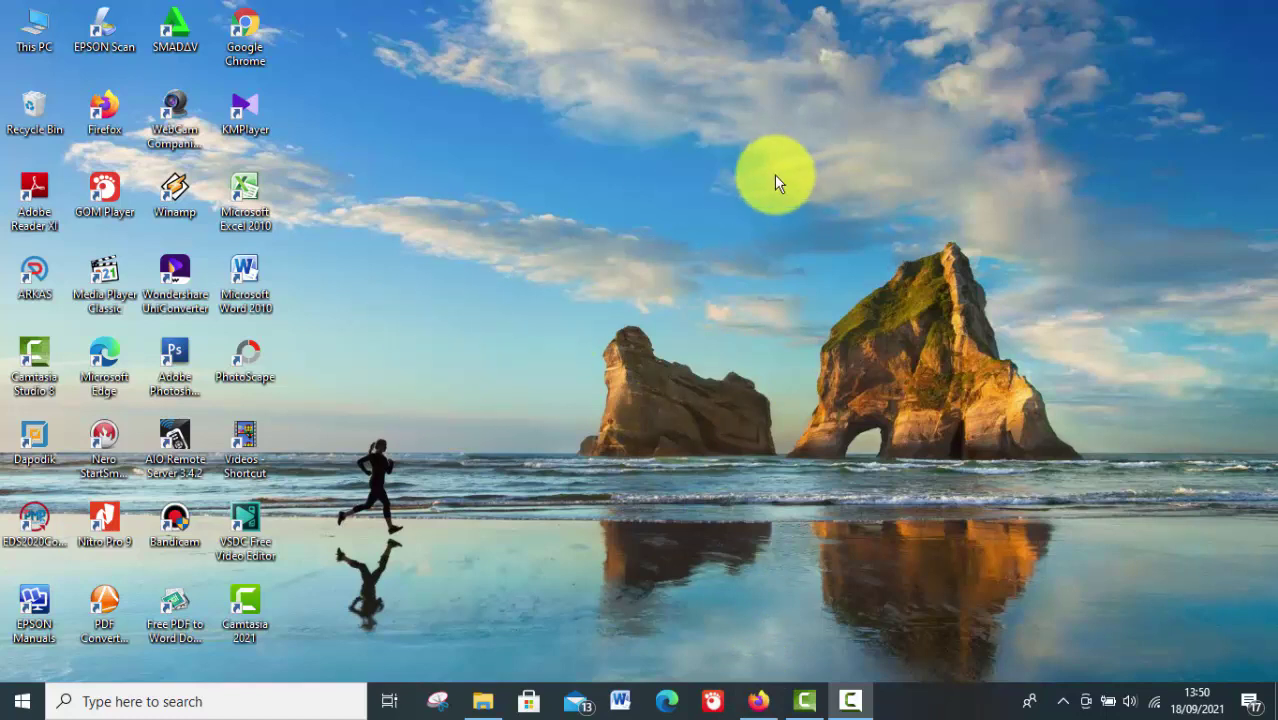
Bring up Firefox, minimize it to show the desktop, then restore the browser window
click(757, 701)
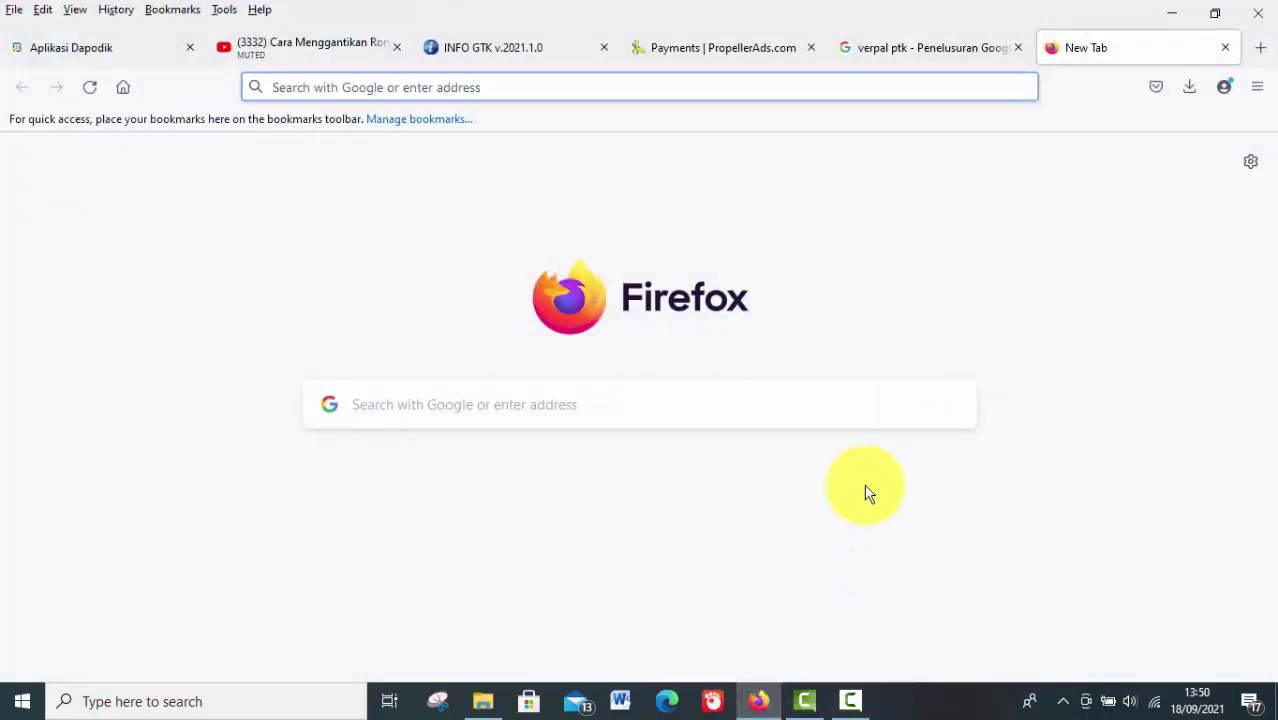
click(1171, 14)
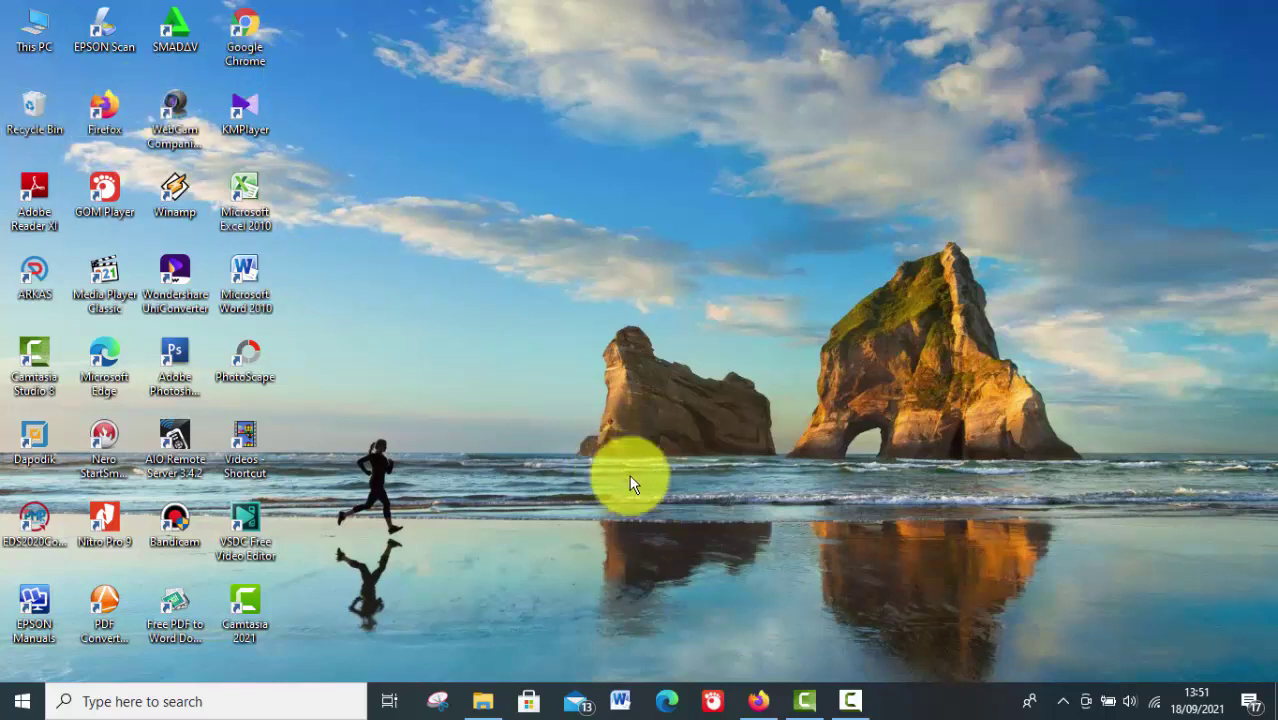
click(757, 701)
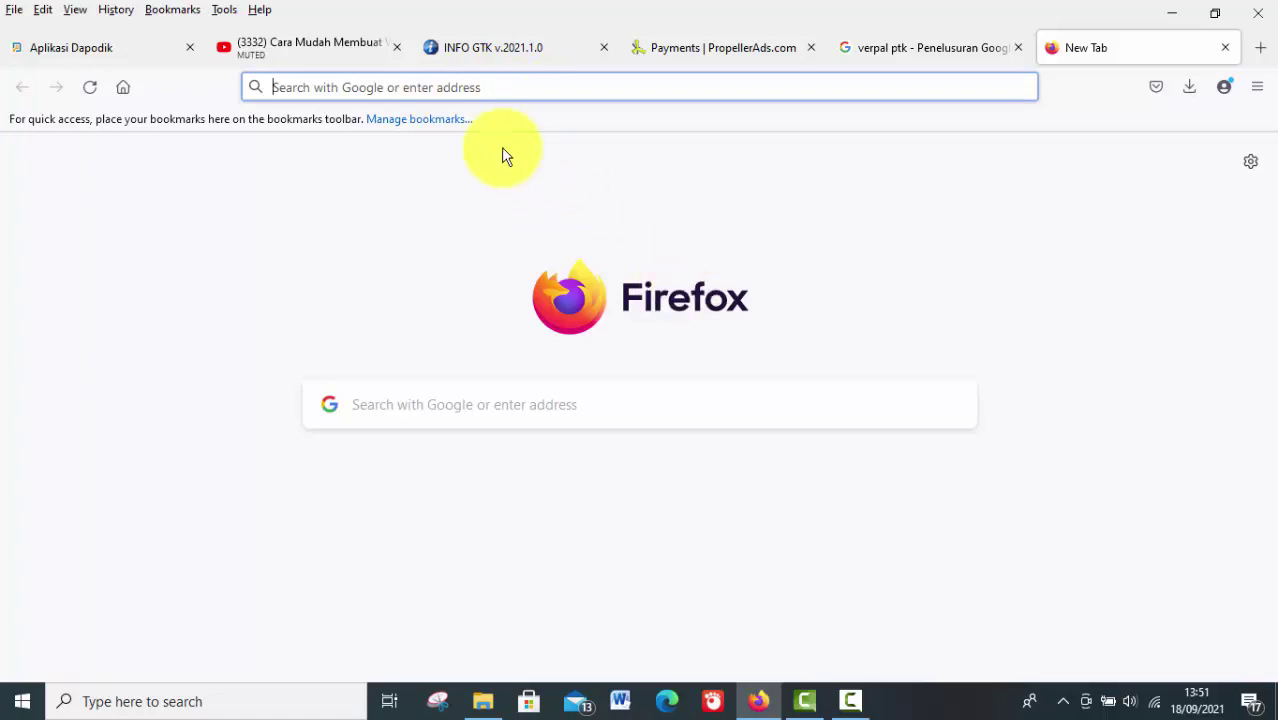
Search the web for 'verval ptk' and open the Verval PTK site from the results
click(438, 90)
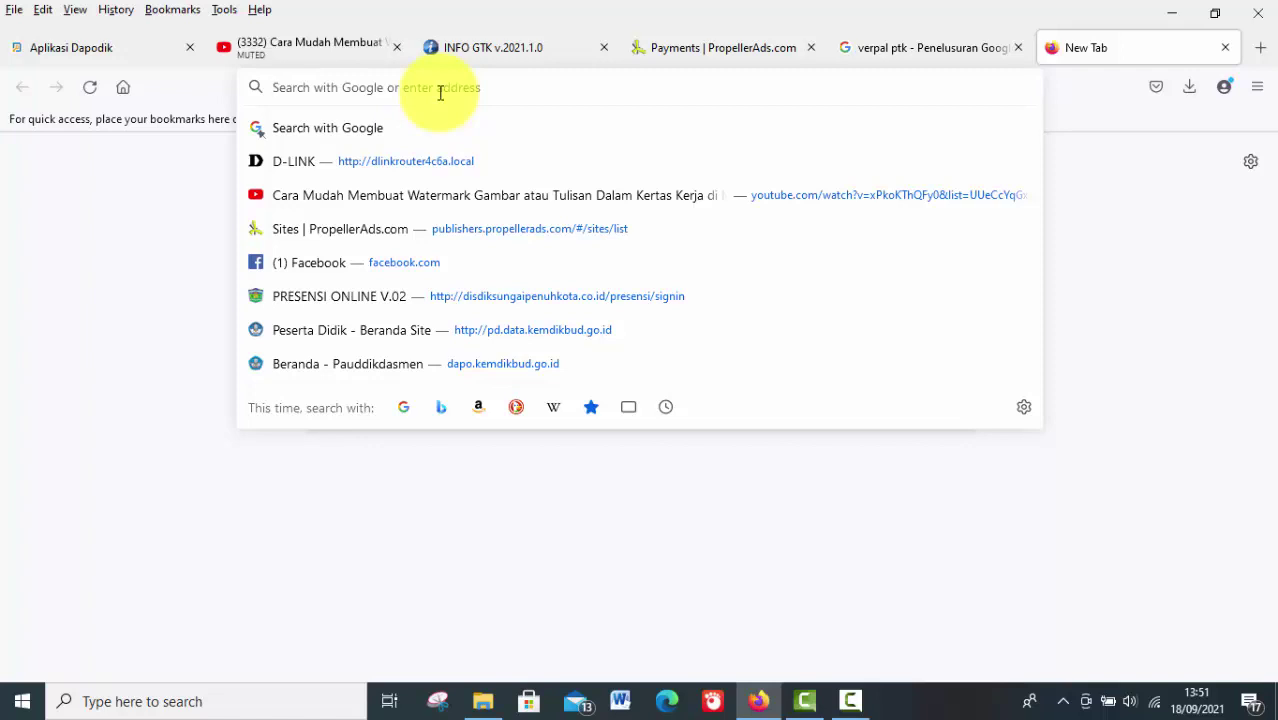
text(v)
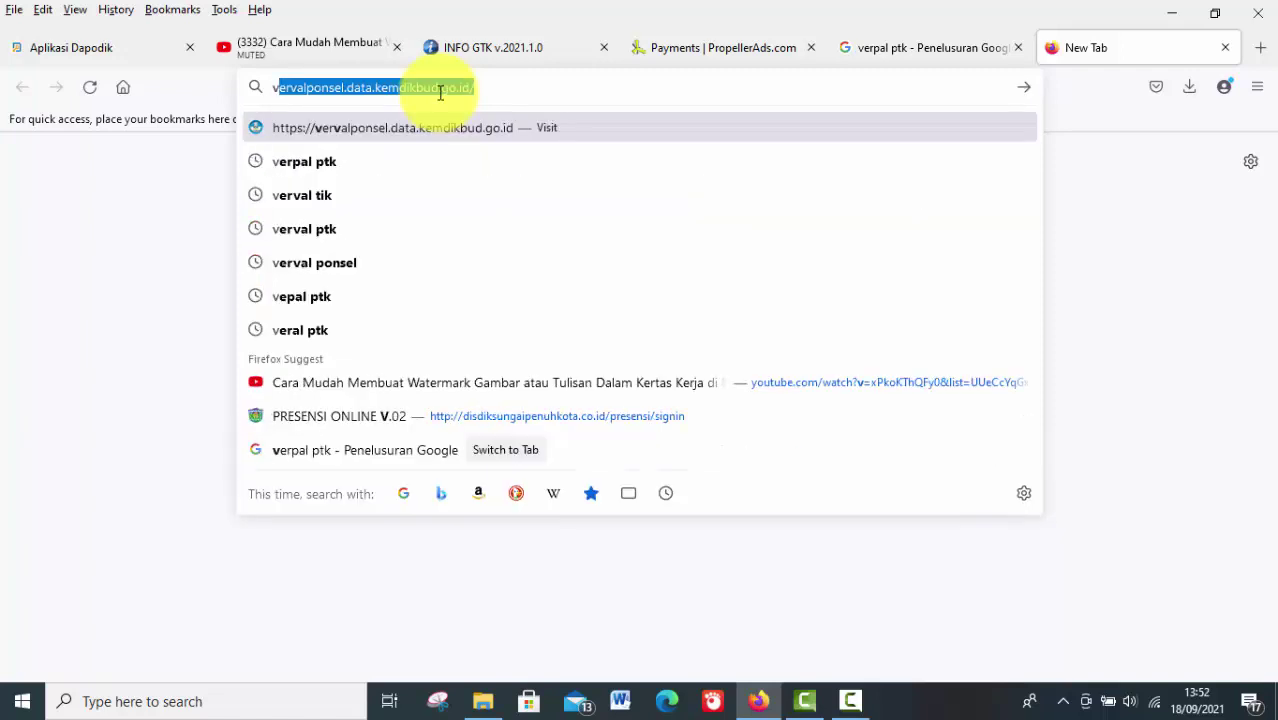
text(er)
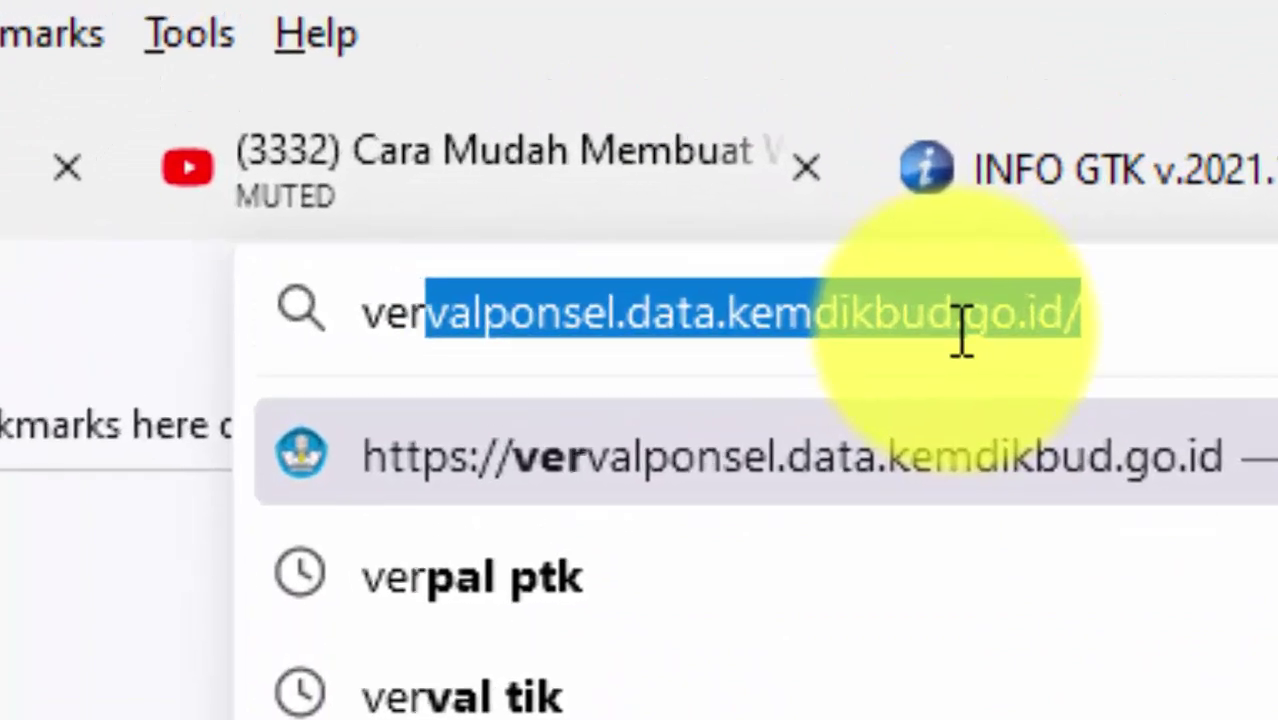
text(val )
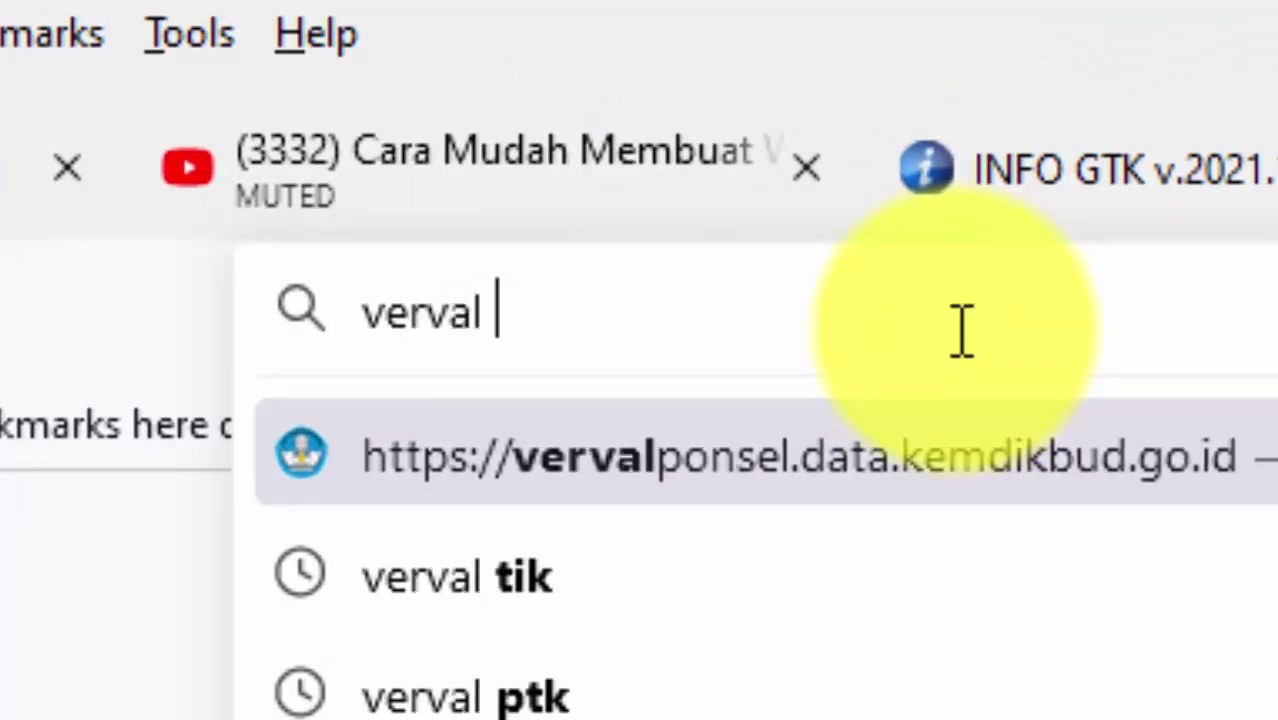
text(ptk)
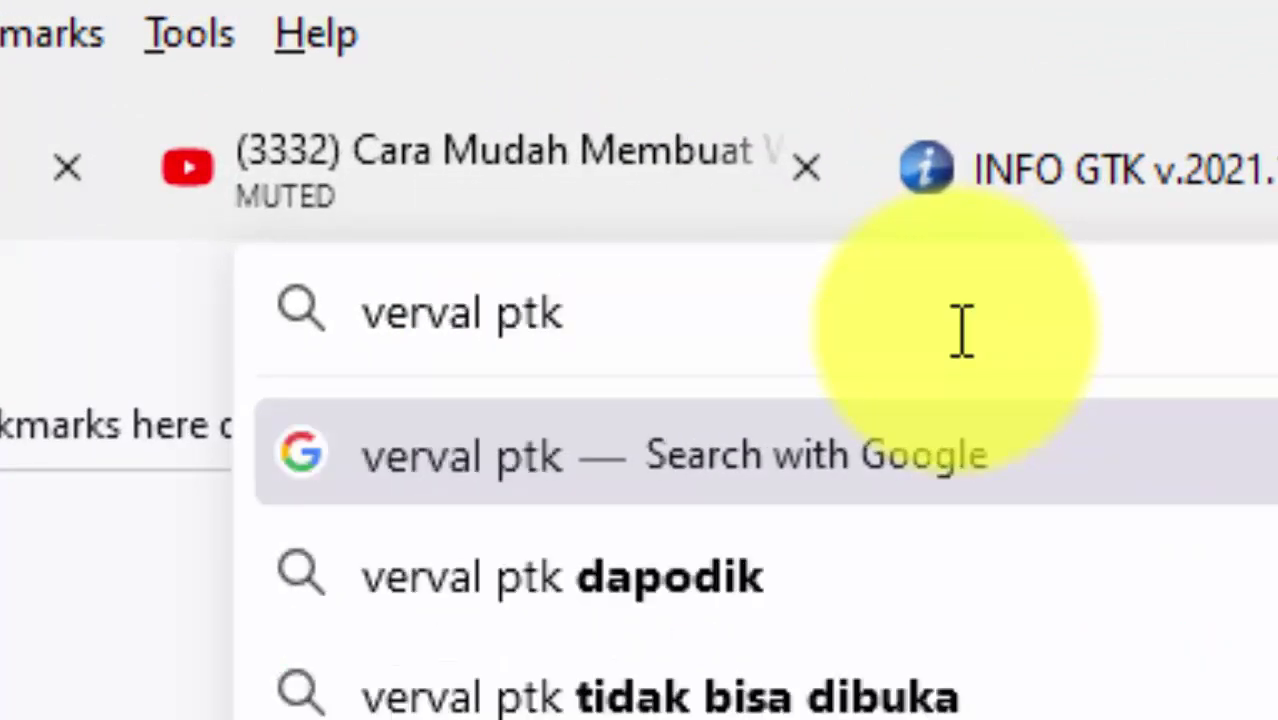
key(Return)
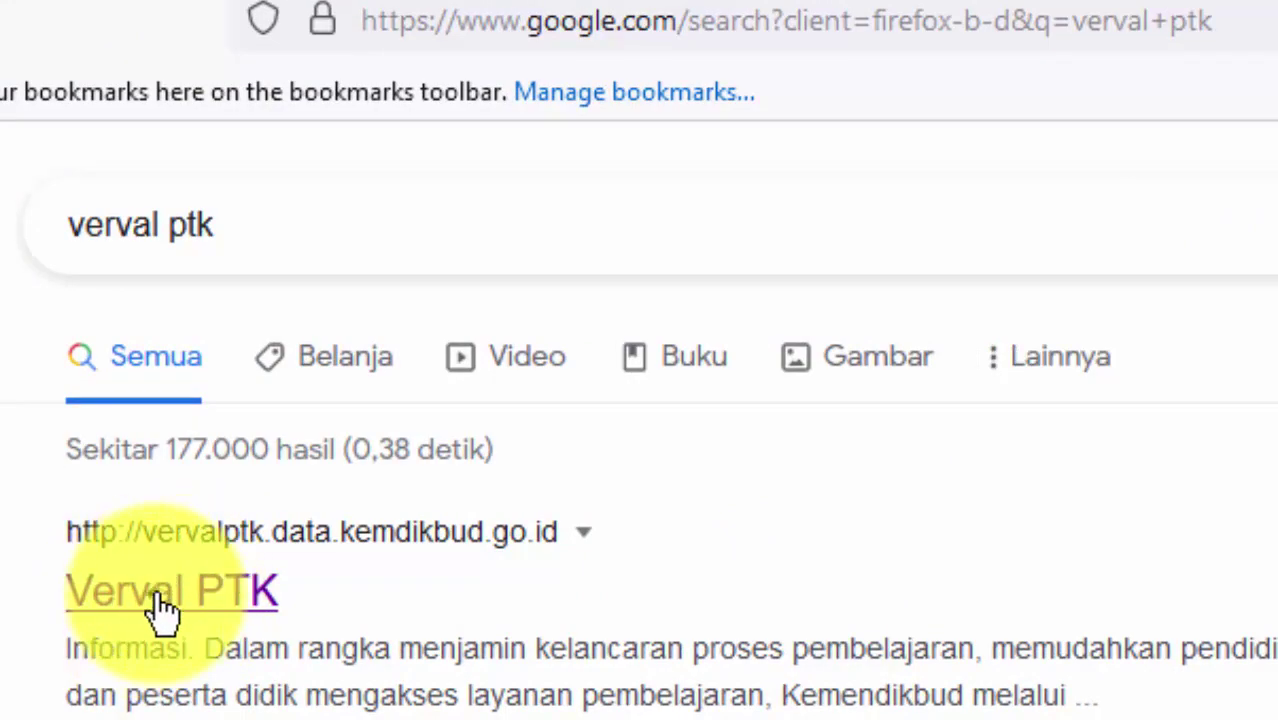
click(157, 598)
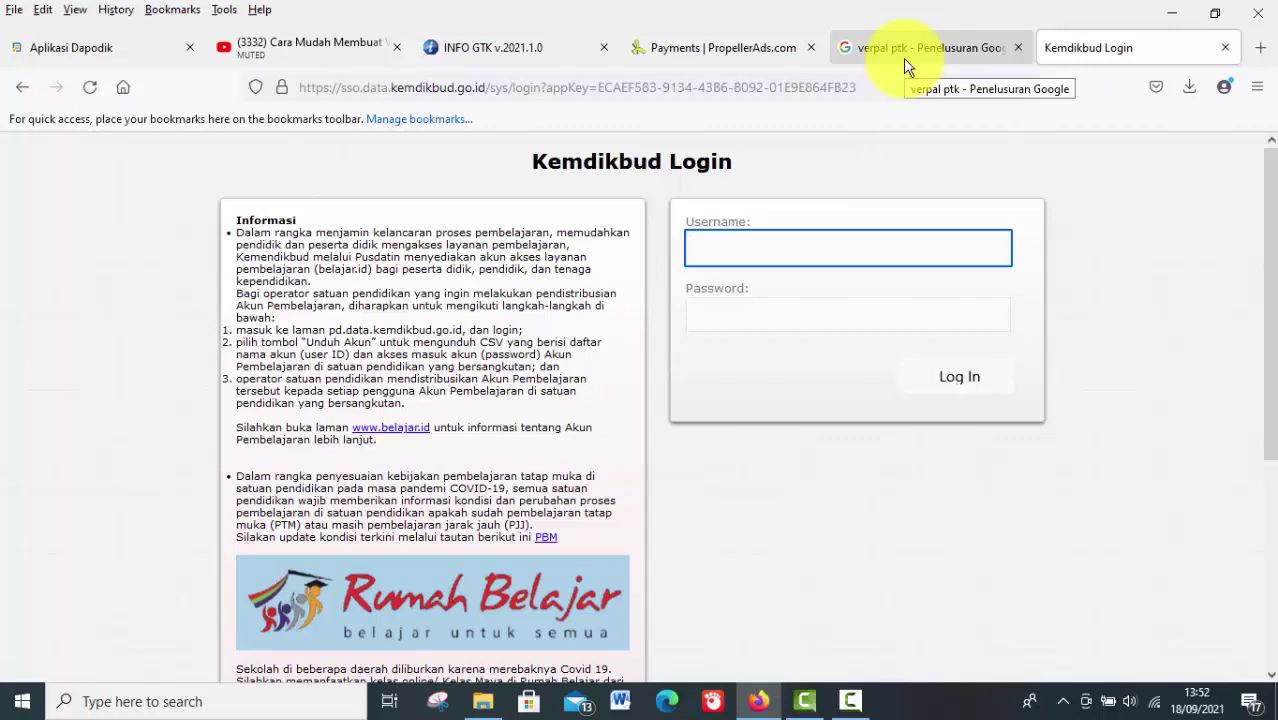
click(1262, 50)
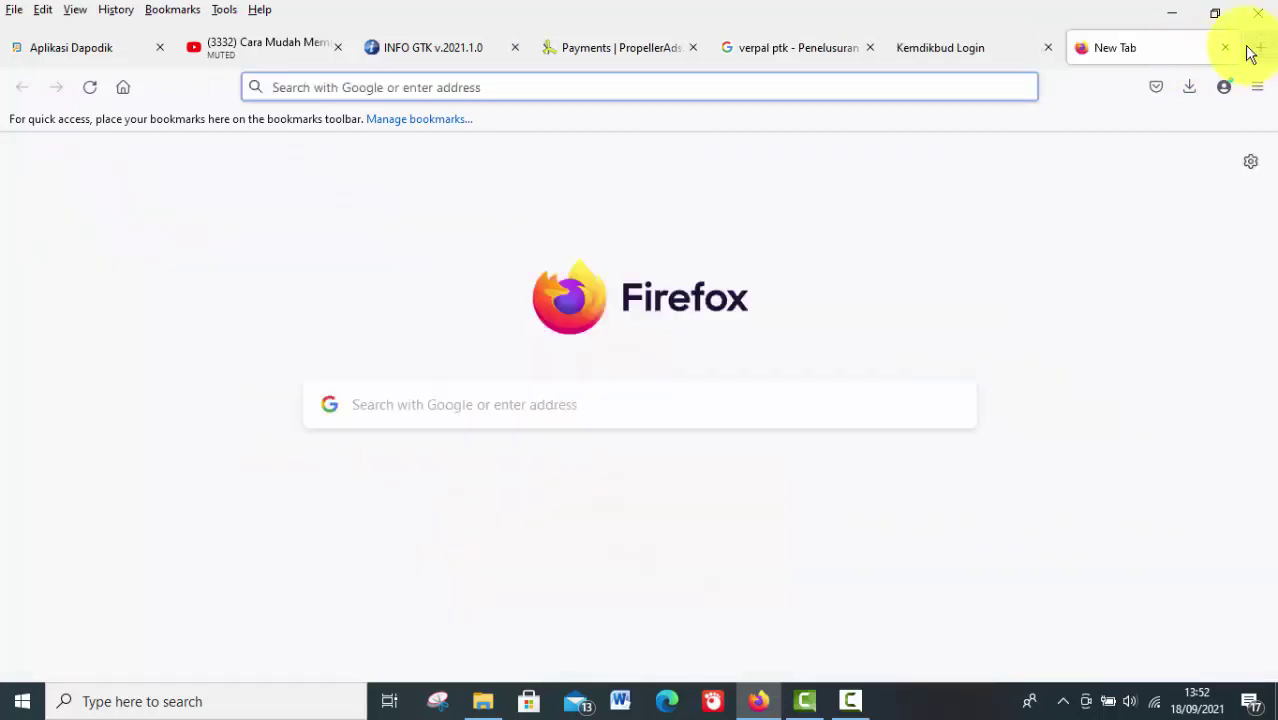
click(528, 87)
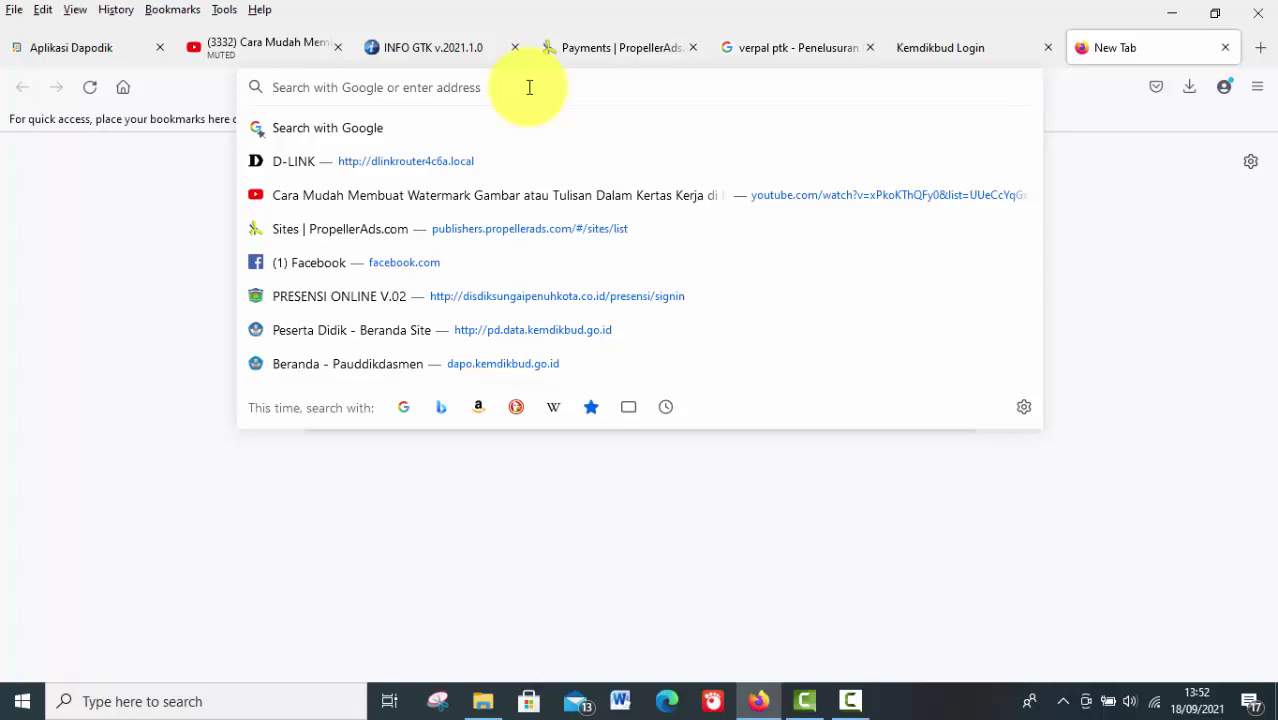
text(http://vervalptk.data.kemdikbud.go.id)
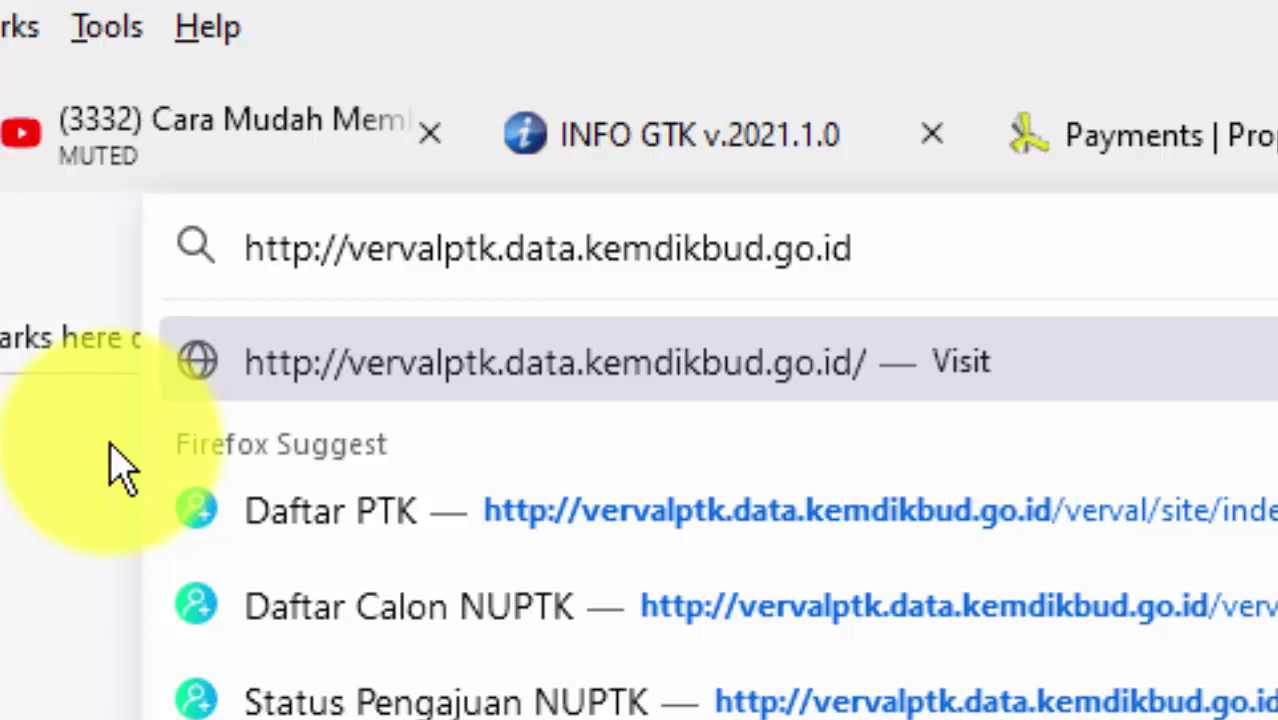
key(Return)
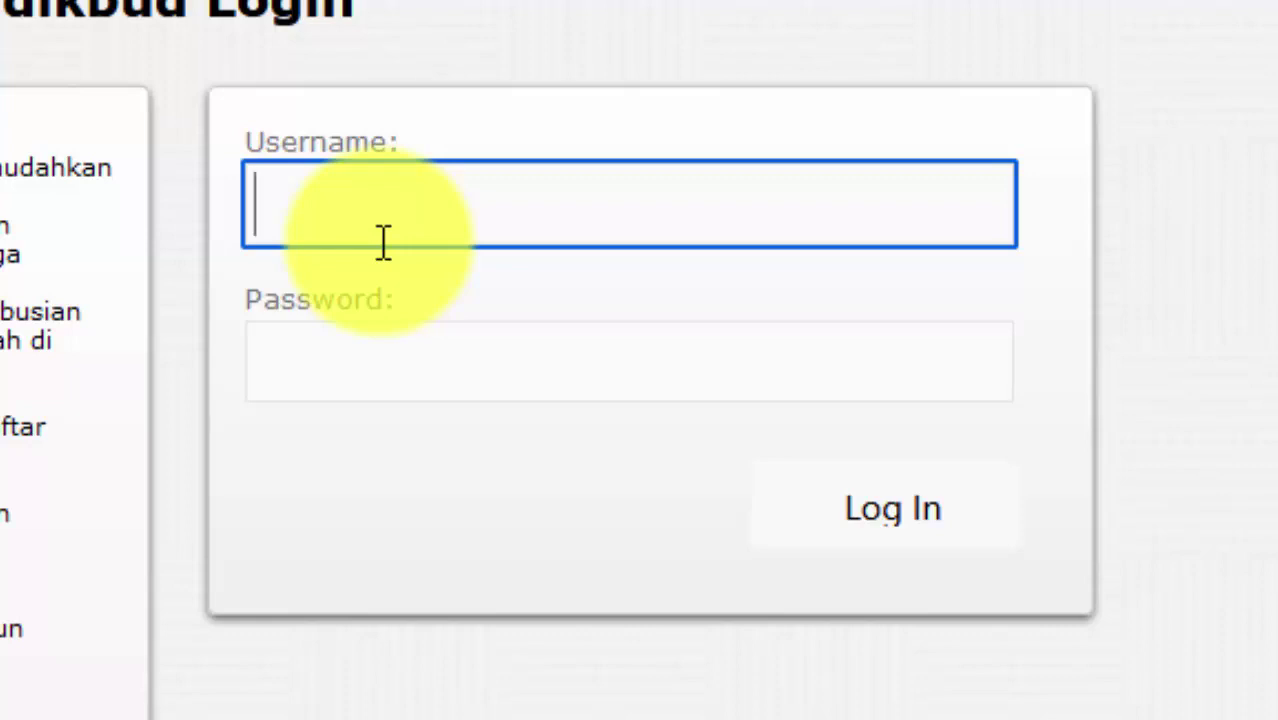
Log in to Verval PTK with the operator account's e-mail username and password
click(468, 372)
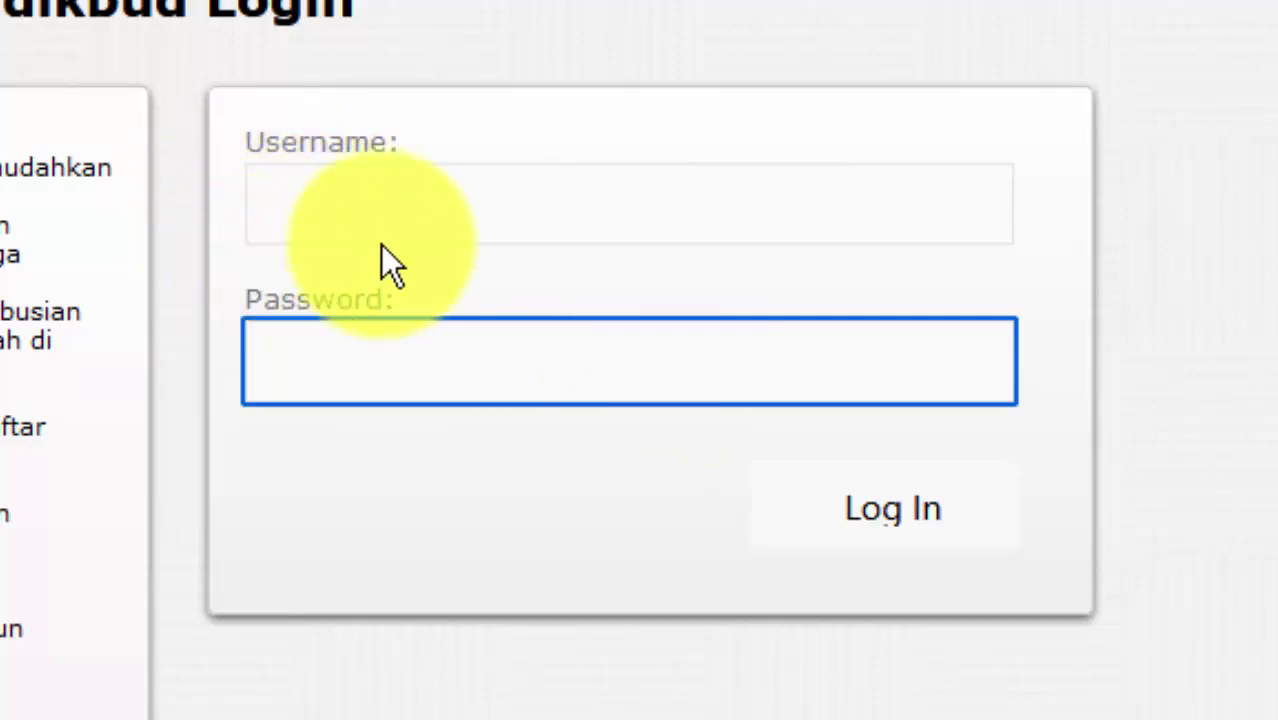
click(372, 194)
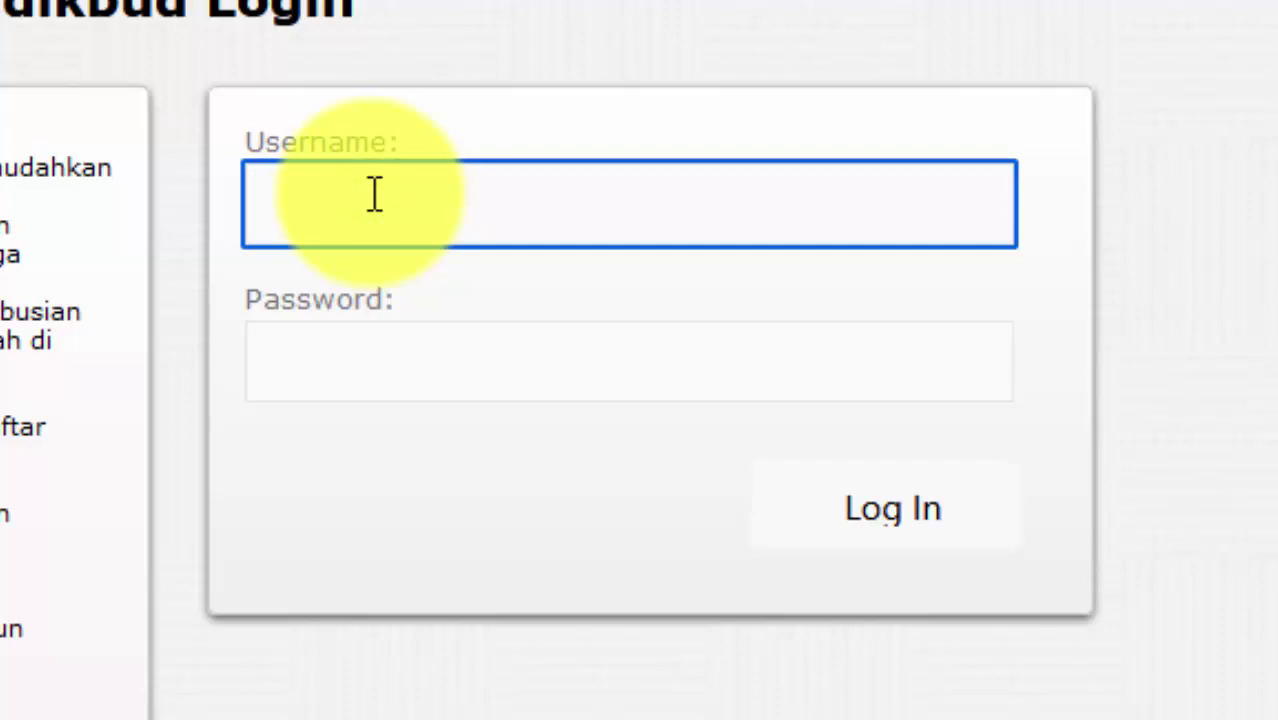
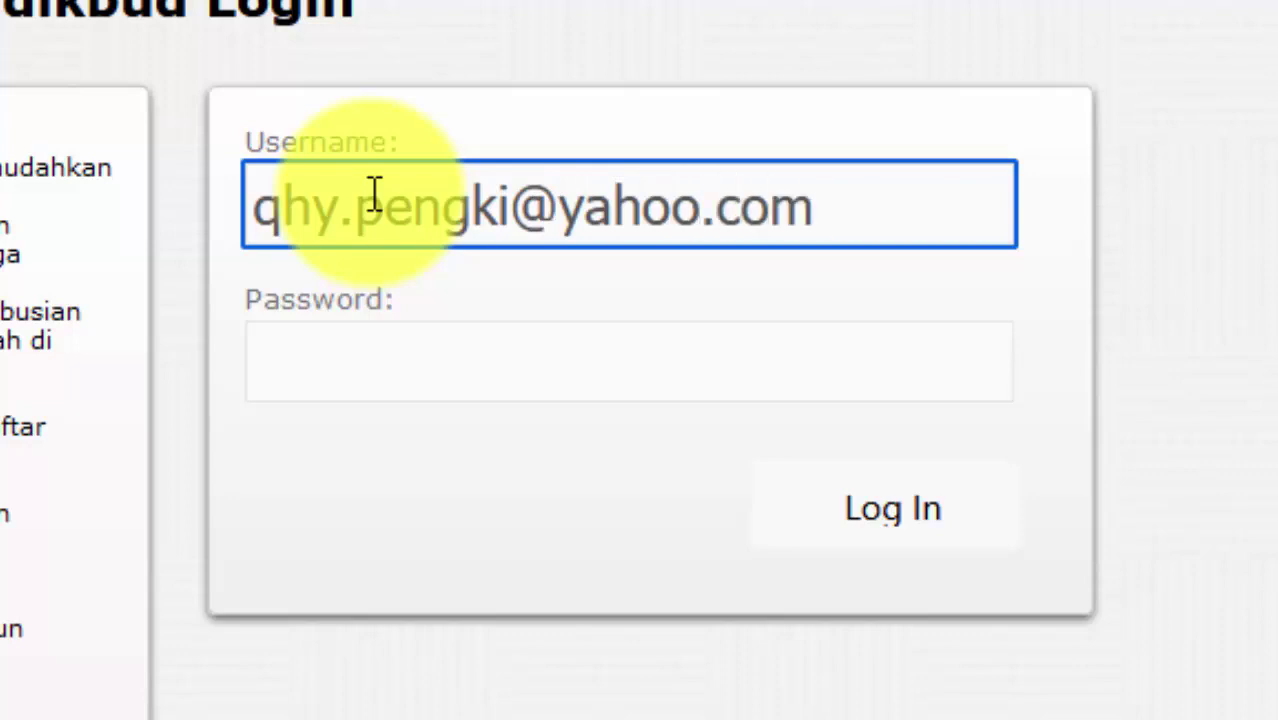
click(322, 368)
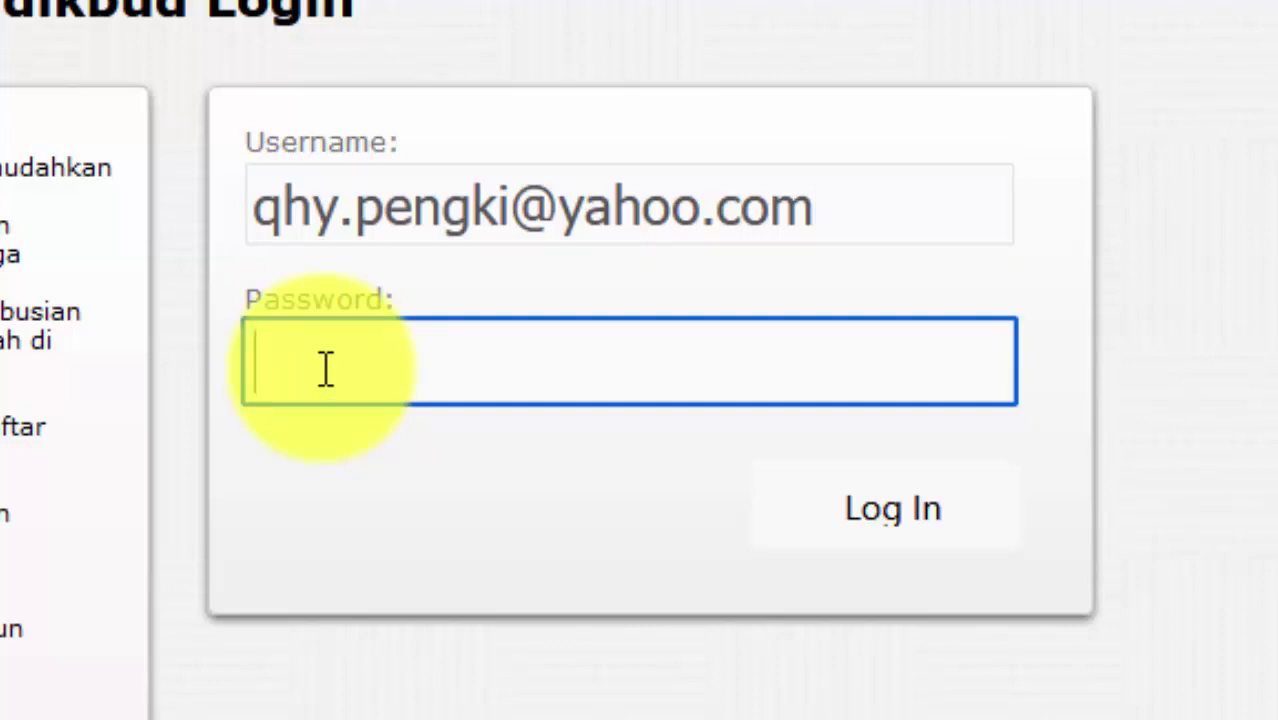
text(******)
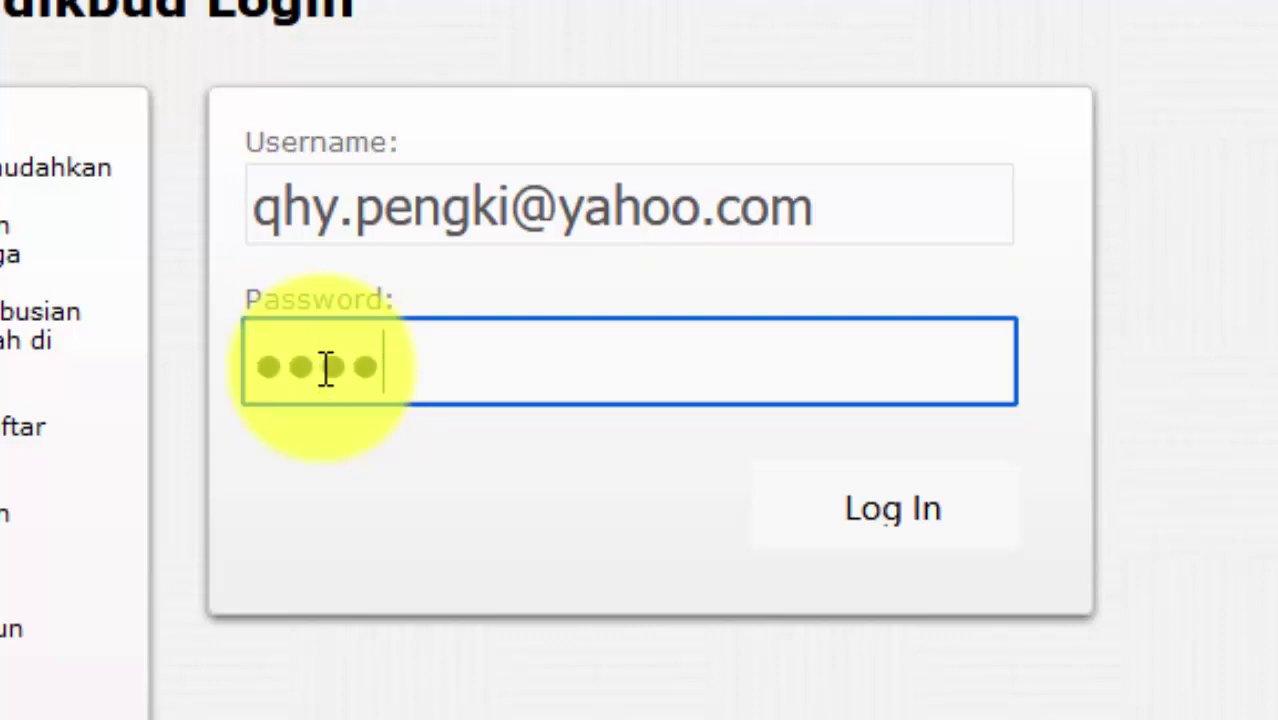
text(***)
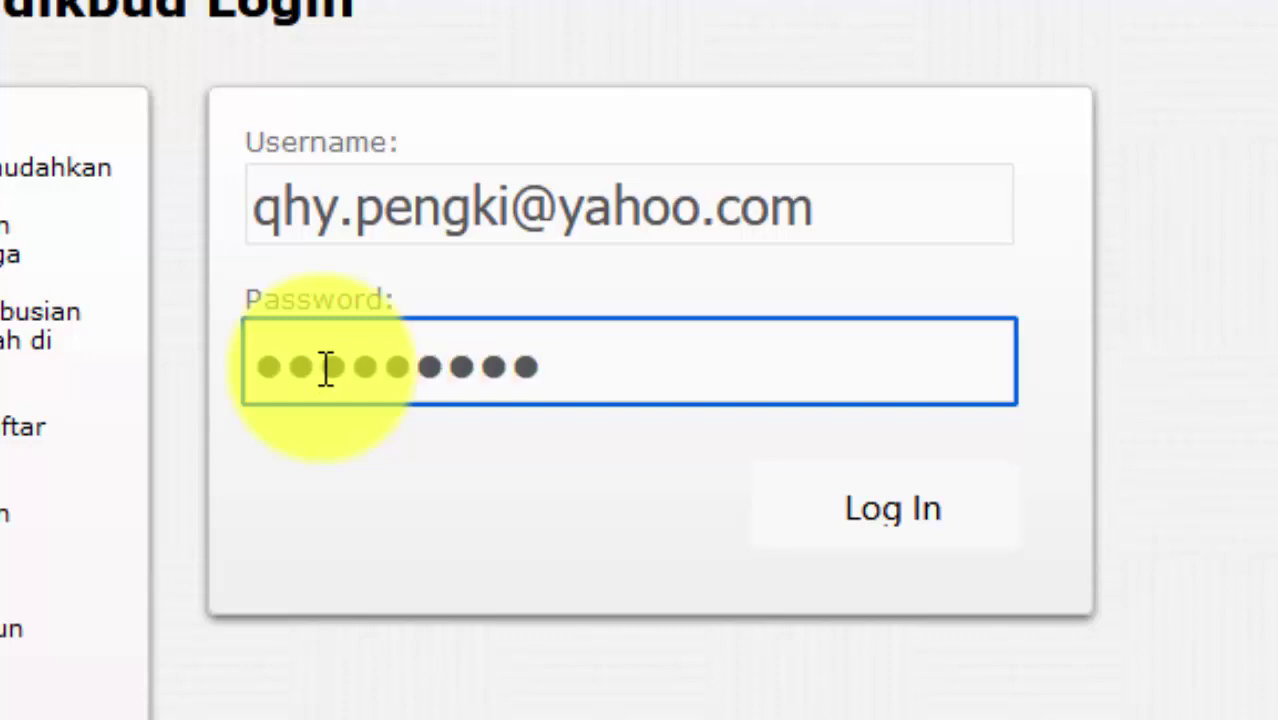
click(900, 520)
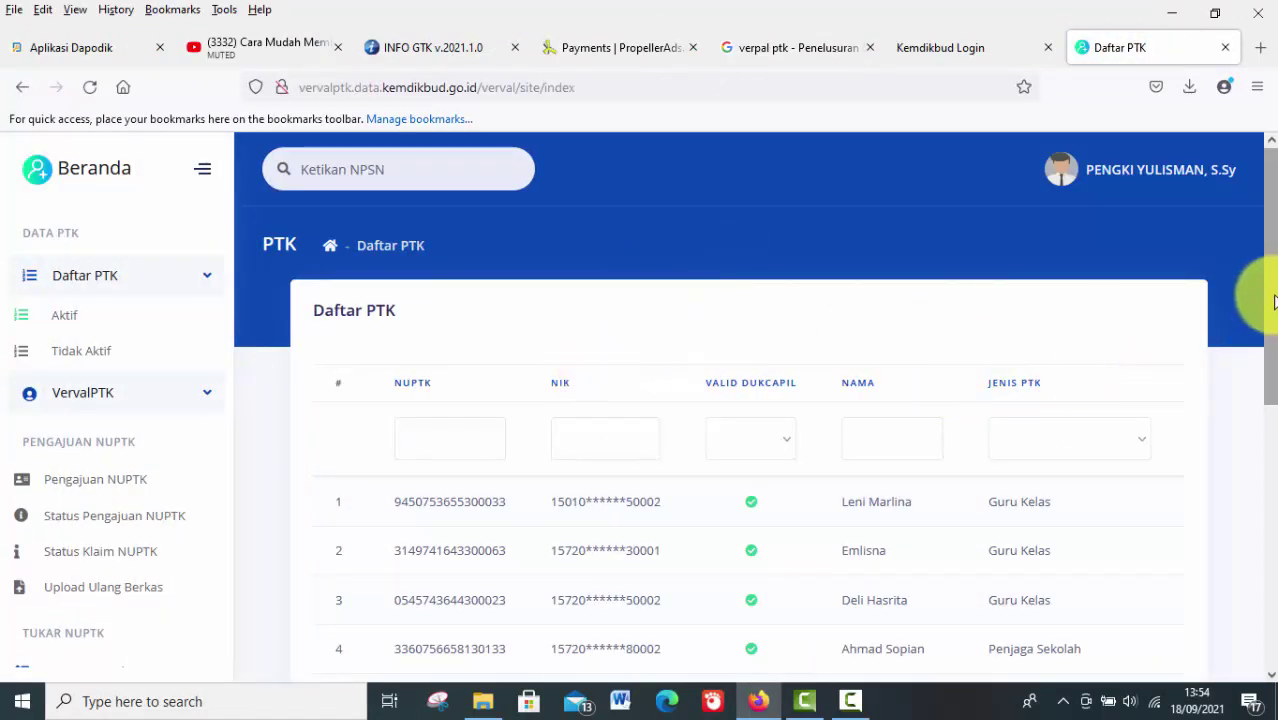
drag(1274, 300, 1265, 230)
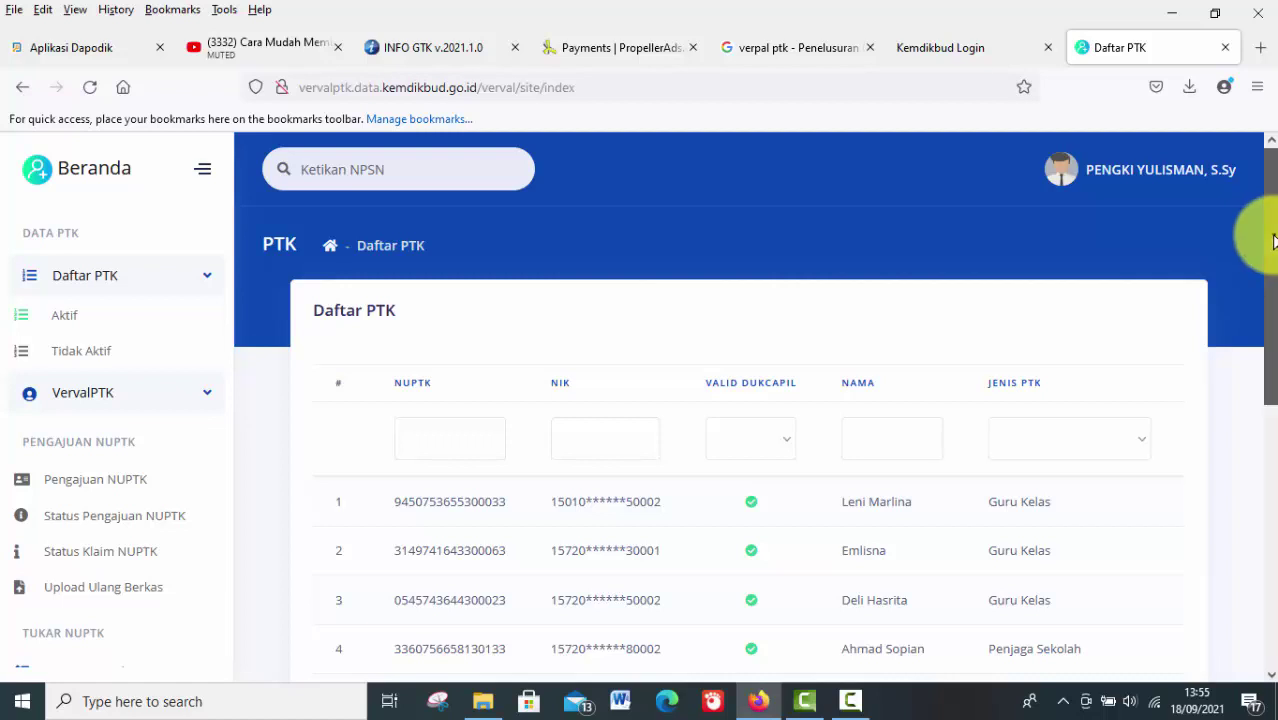
drag(1273, 240, 1272, 488)
drag(750, 513, 605, 542)
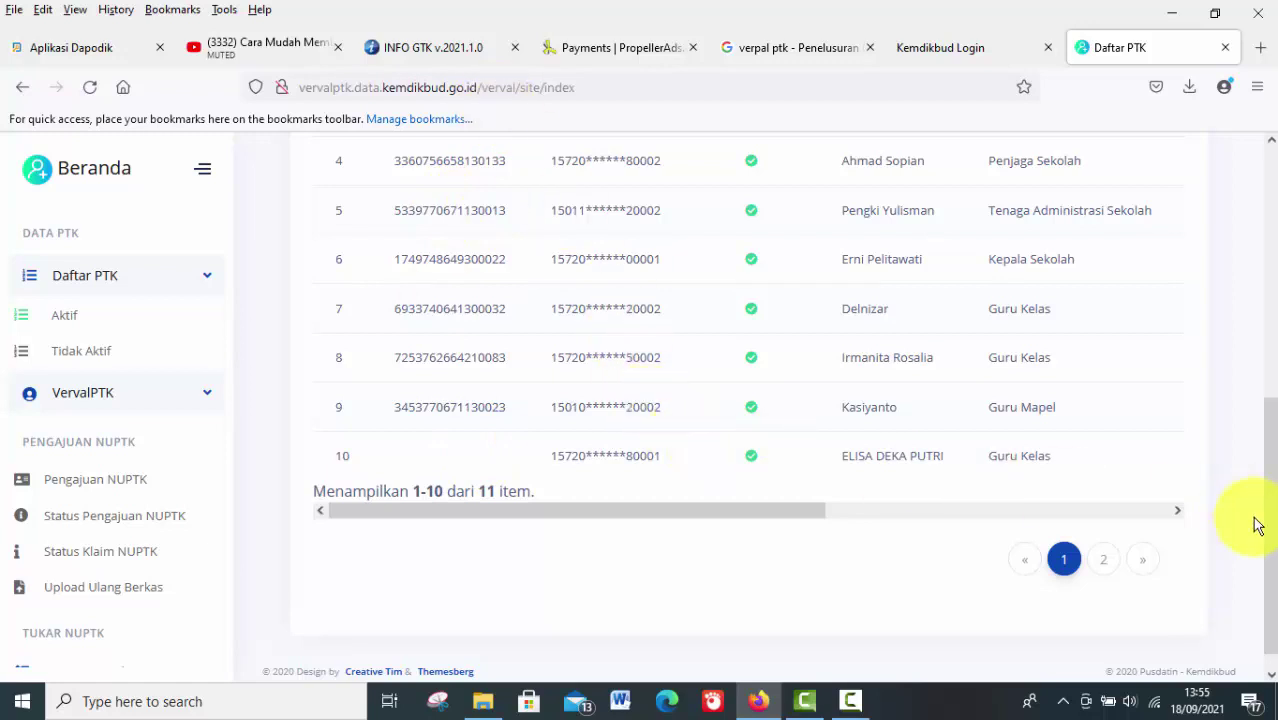
drag(1271, 531, 1244, 320)
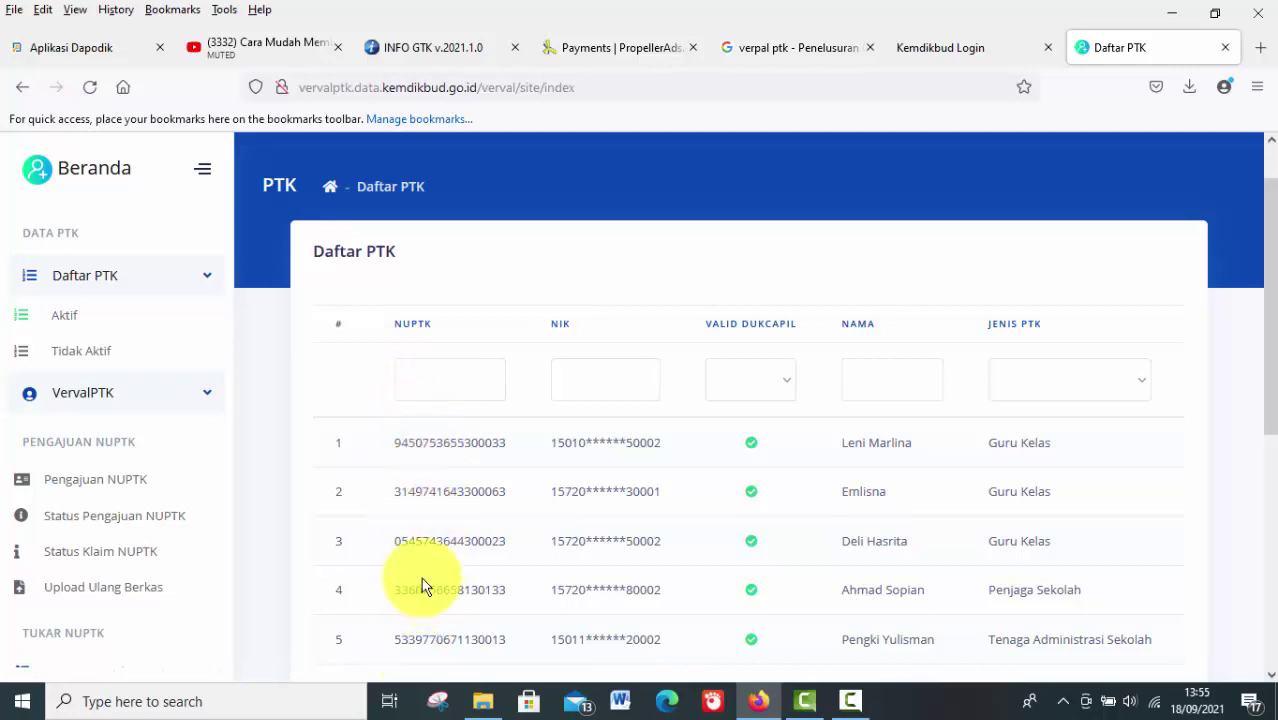
drag(1268, 372, 1255, 560)
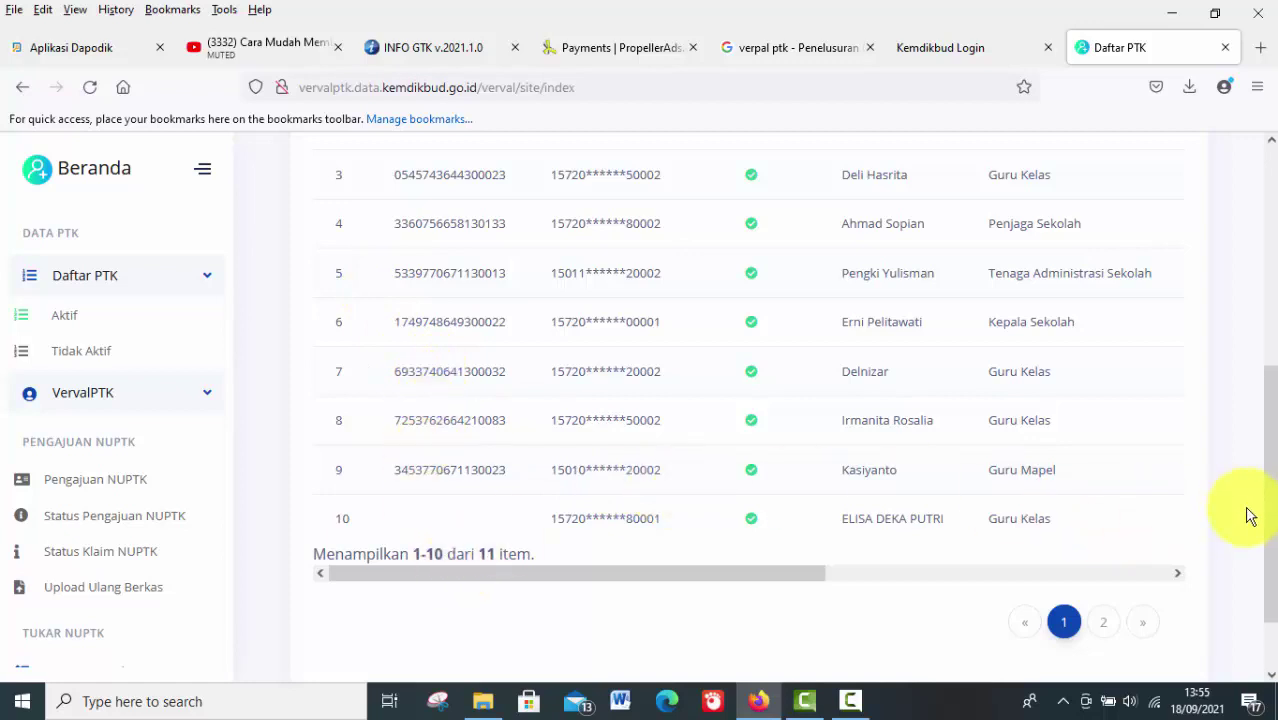
drag(1266, 514, 1264, 585)
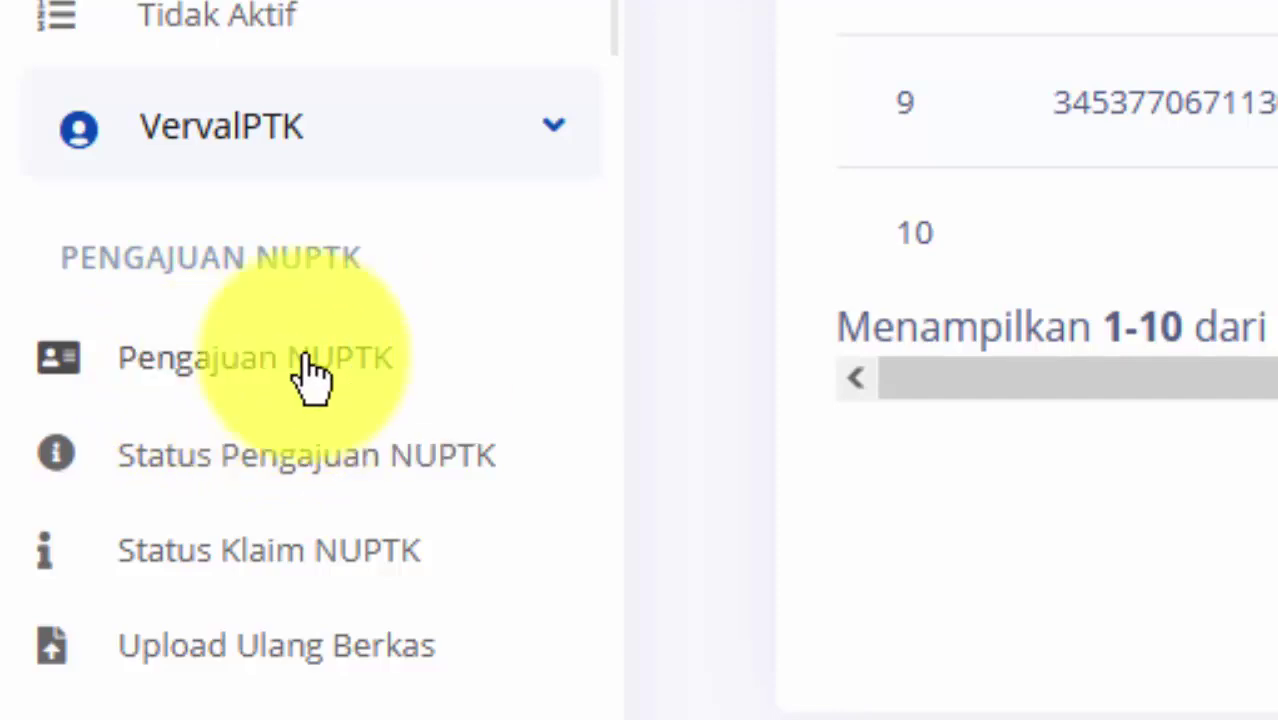
click(245, 372)
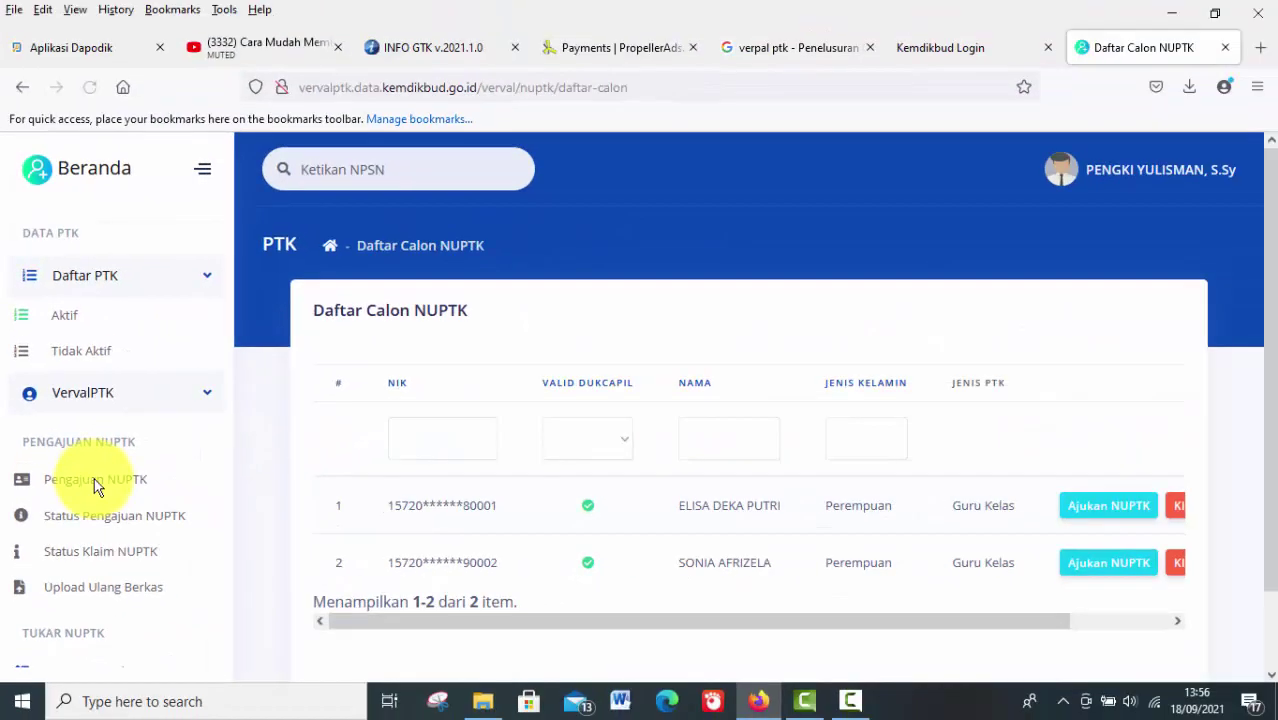
drag(1276, 373, 1264, 508)
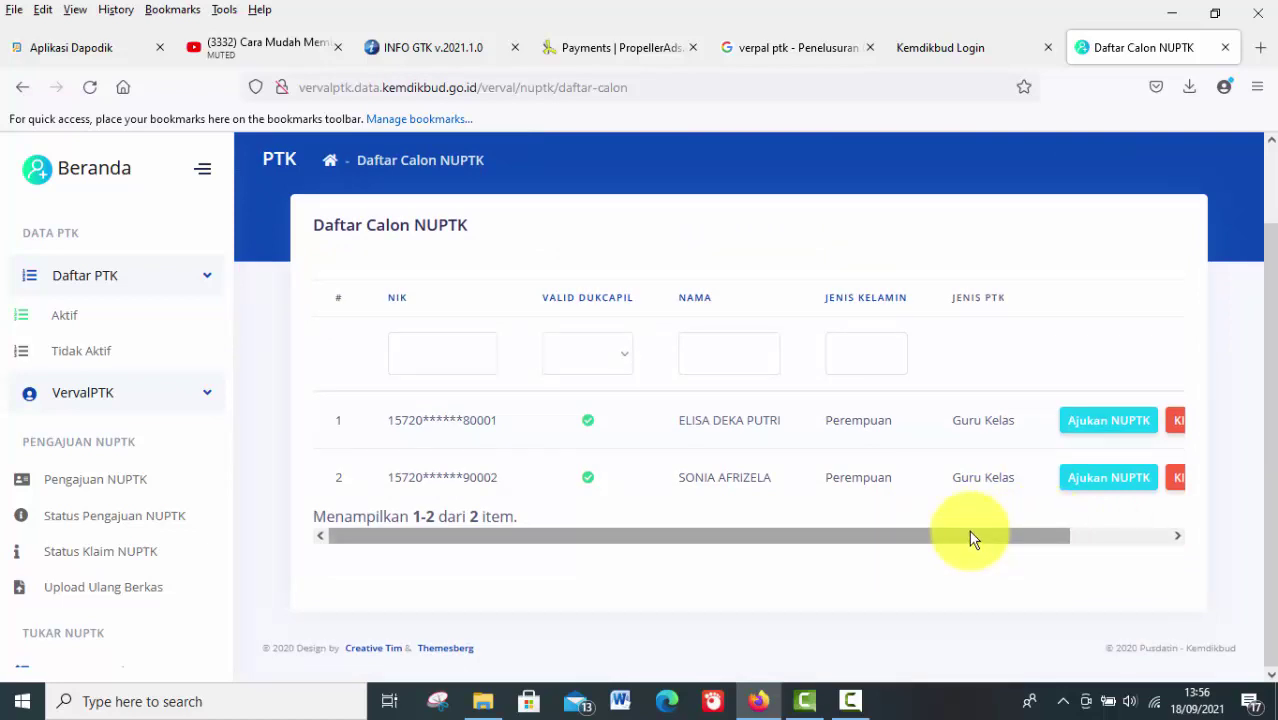
drag(968, 532, 1088, 536)
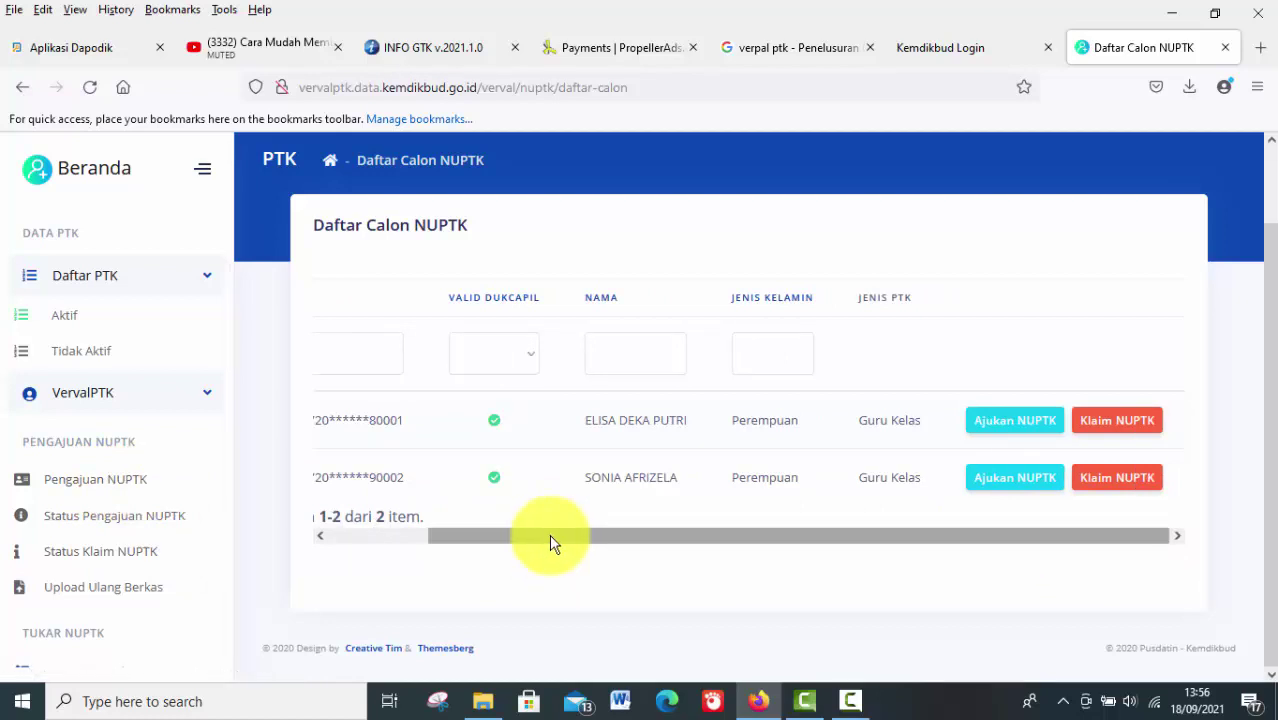
drag(549, 541, 694, 537)
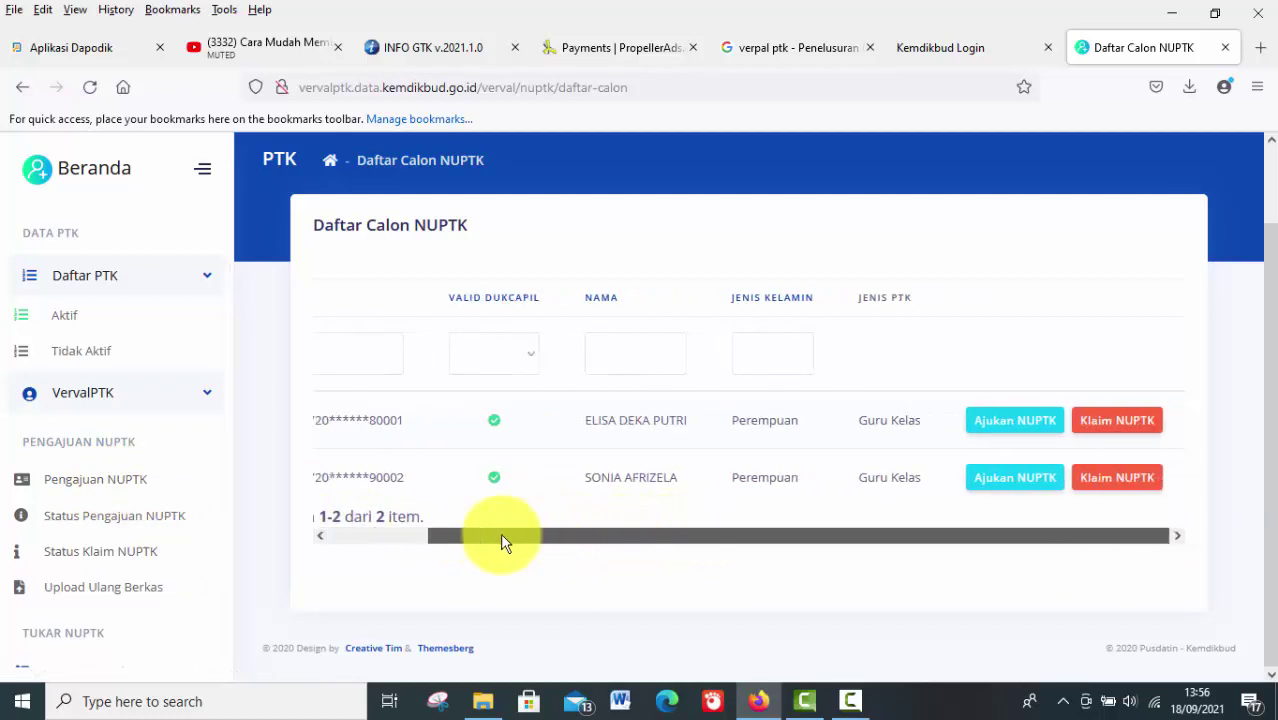
drag(502, 541, 575, 541)
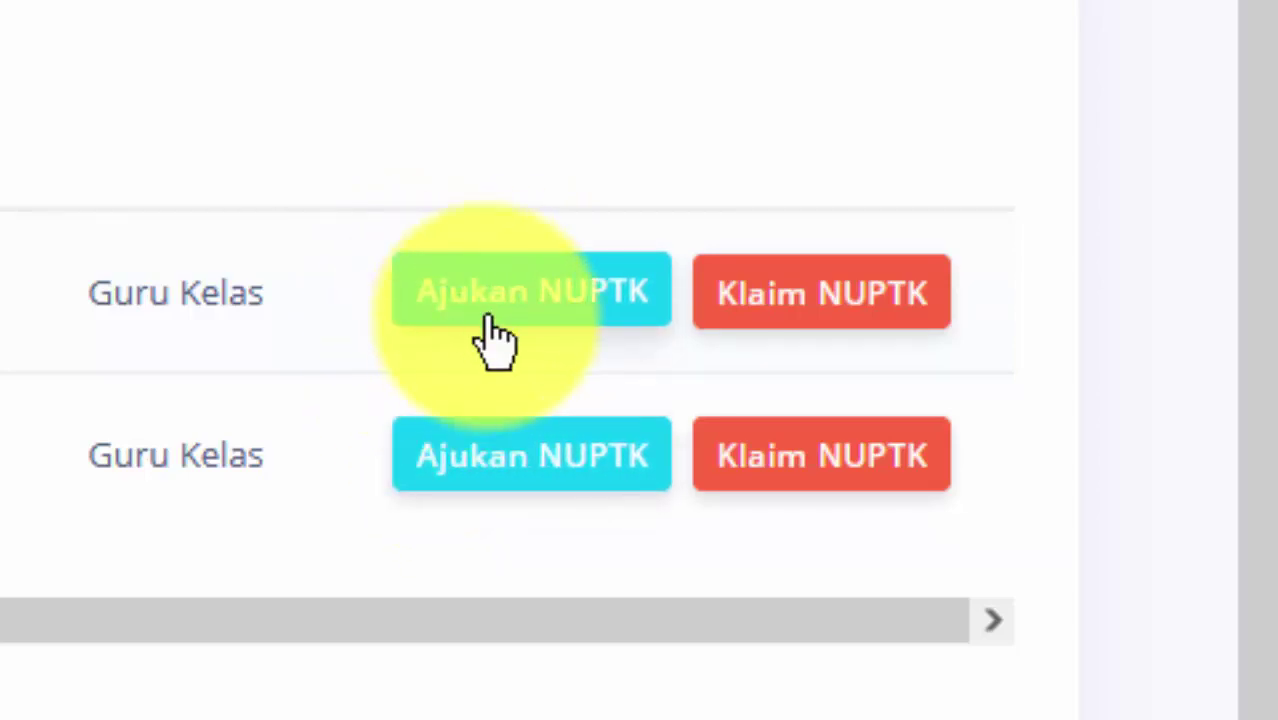
Open the first candidate's Ajukan NUPTK form and point out the SK upload's PDF requirement
click(548, 333)
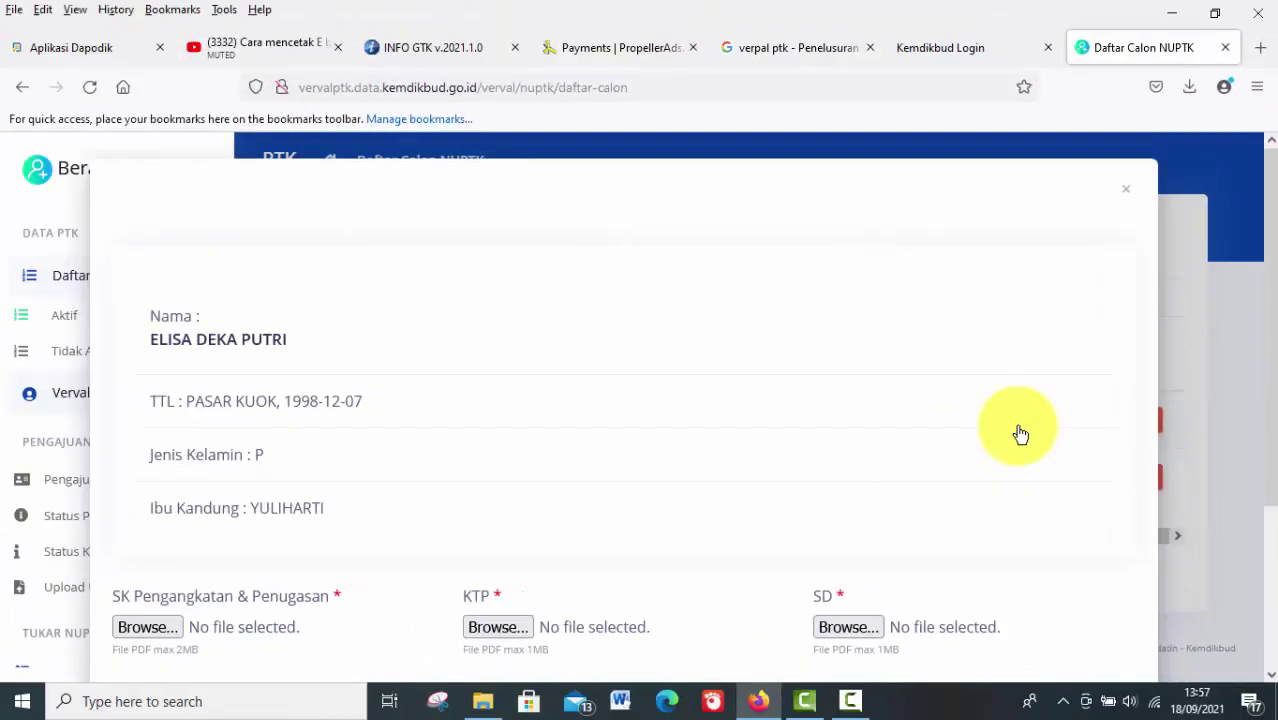
drag(1272, 338, 1272, 477)
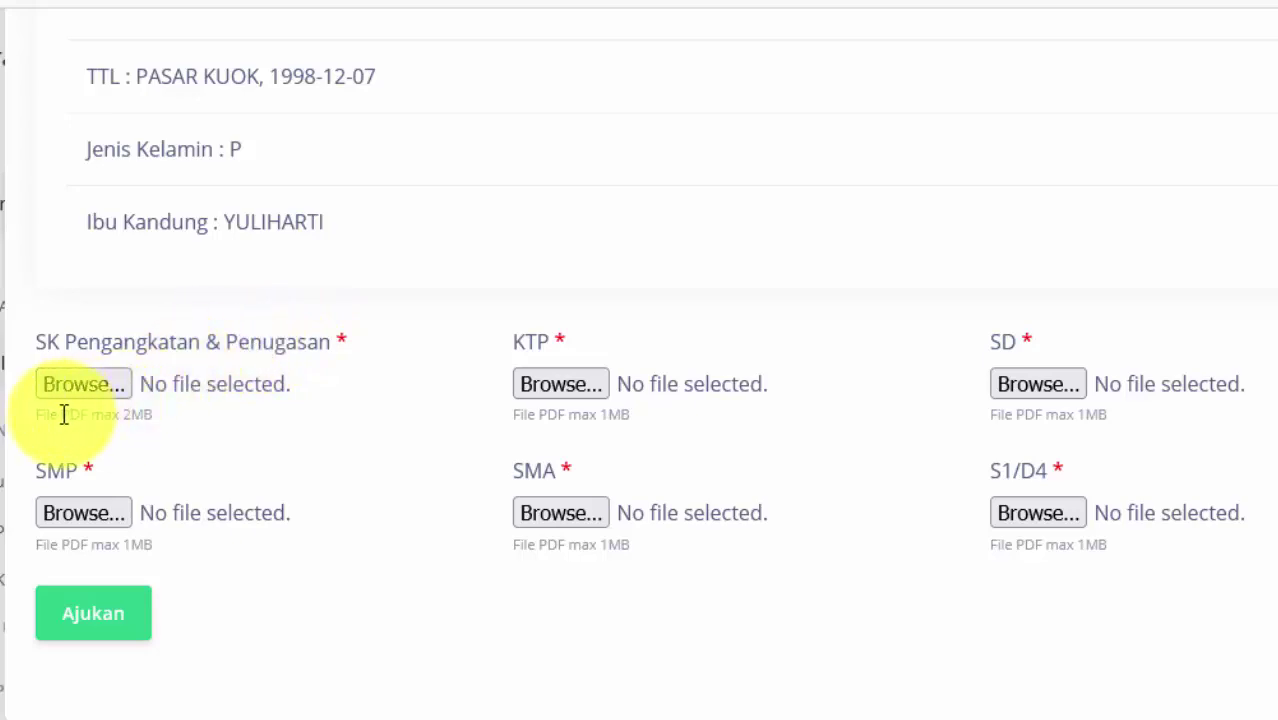
drag(57, 416, 82, 416)
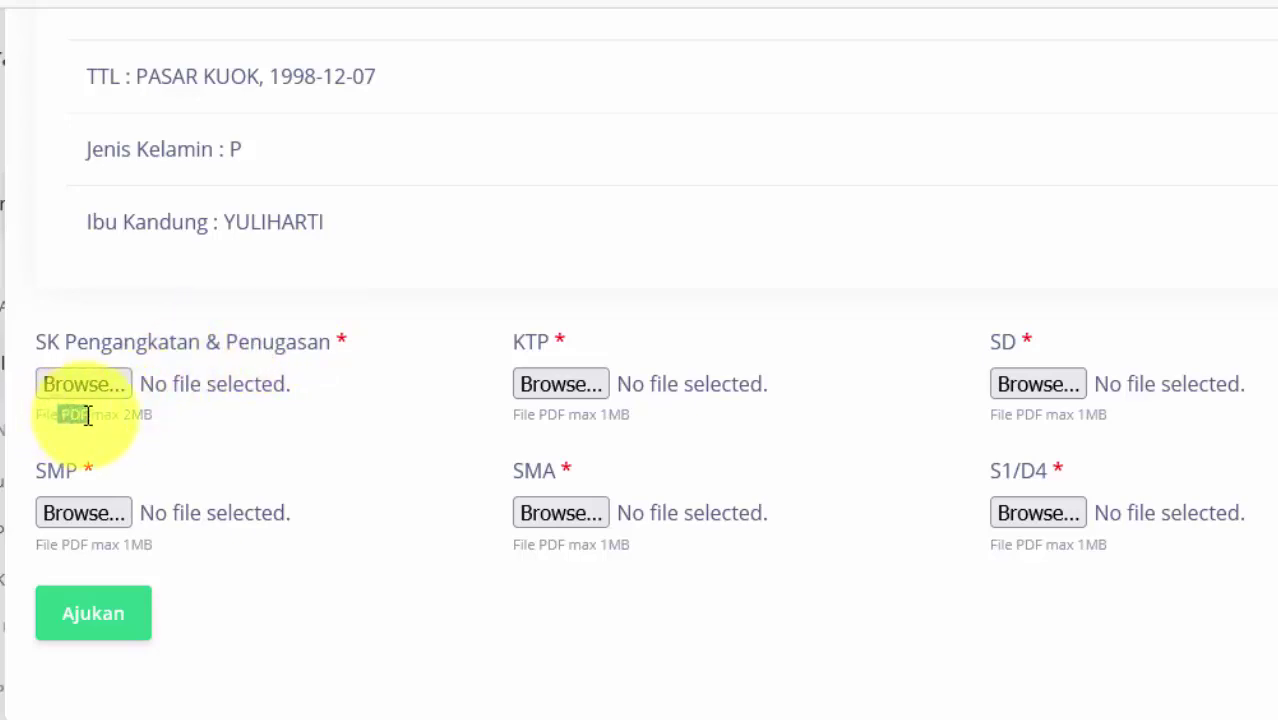
click(149, 416)
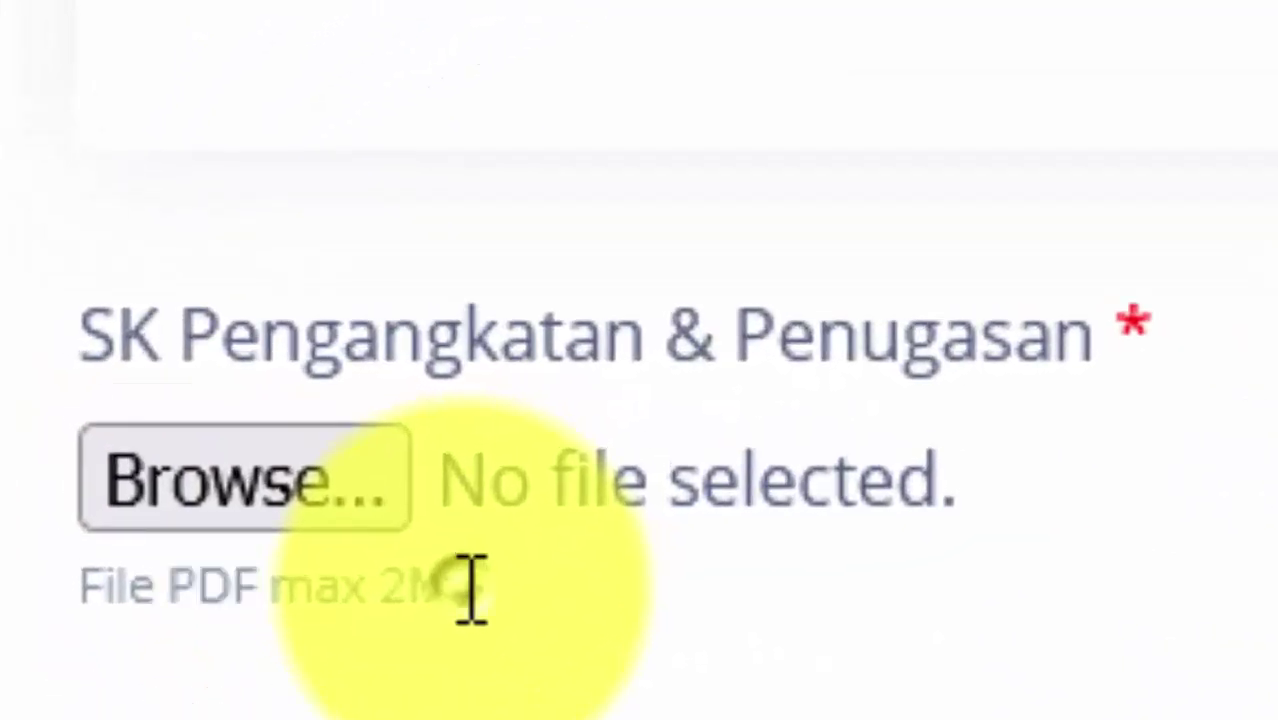
Highlight the SK upload's 2MB PDF limit and start choosing the SK Pengangkatan & Penugasan file
drag(472, 590, 512, 598)
click(93, 605)
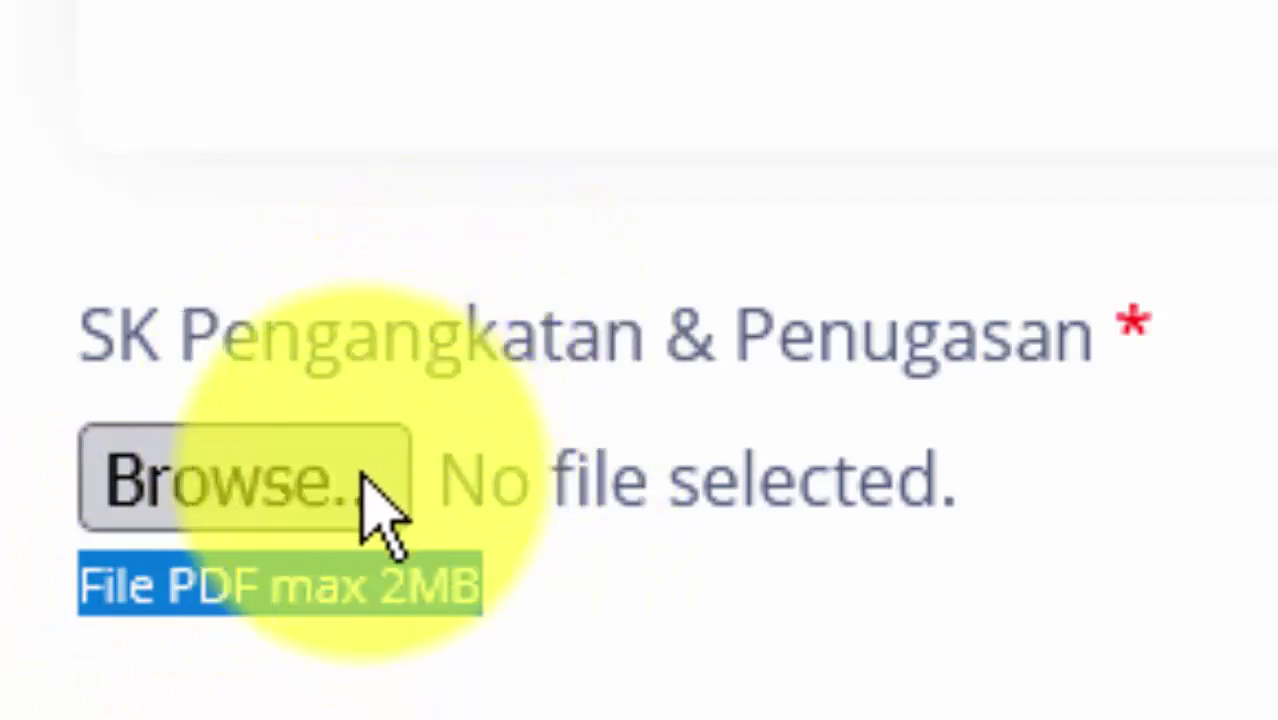
click(654, 538)
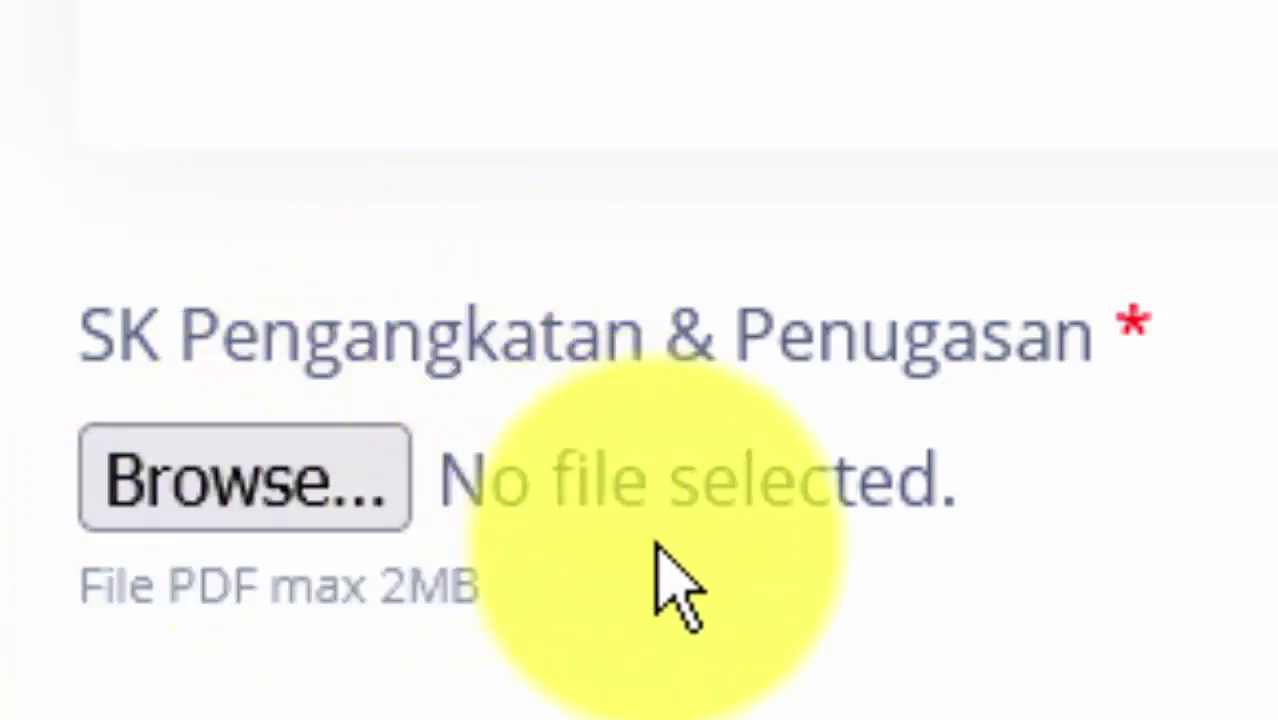
click(300, 490)
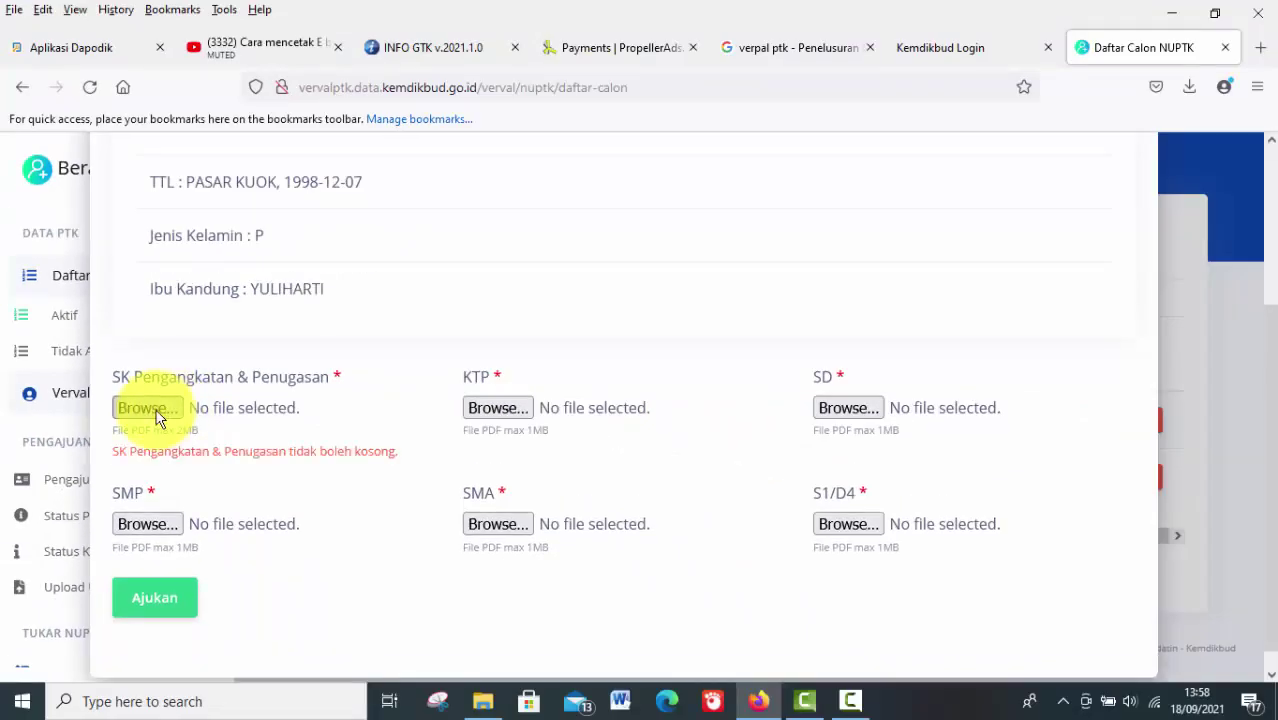
click(157, 418)
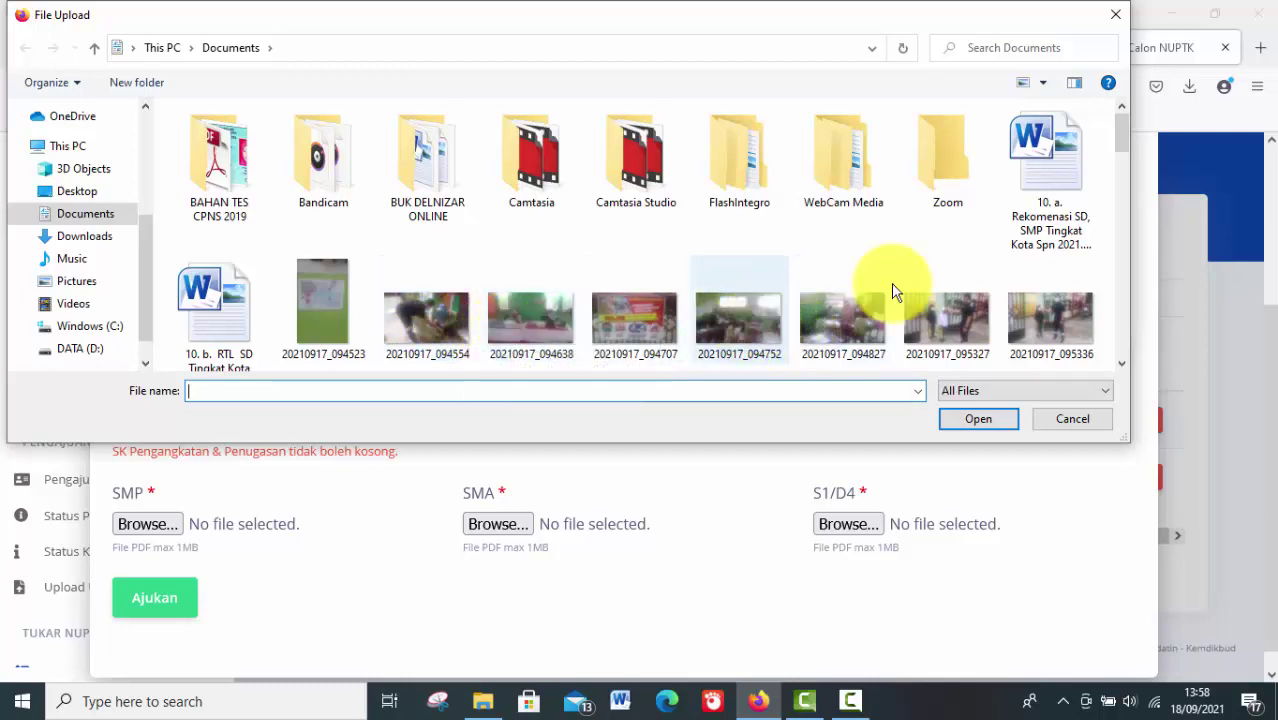
click(1020, 208)
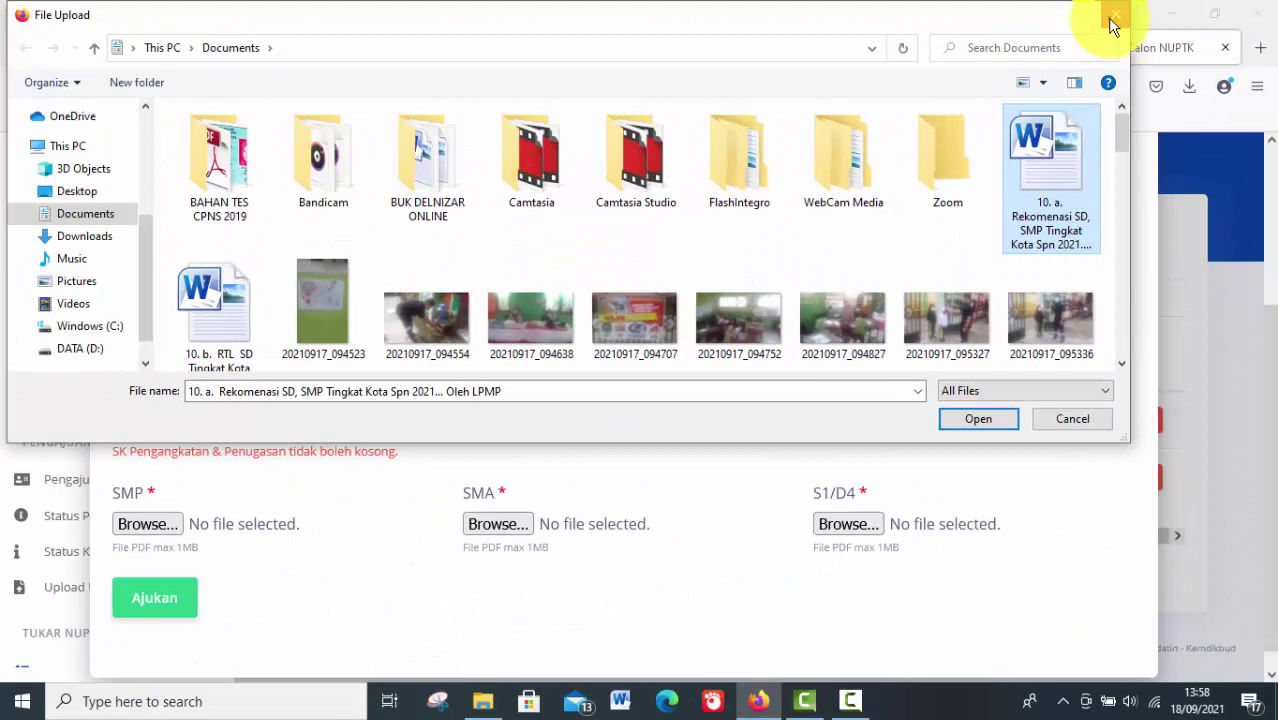
click(1112, 20)
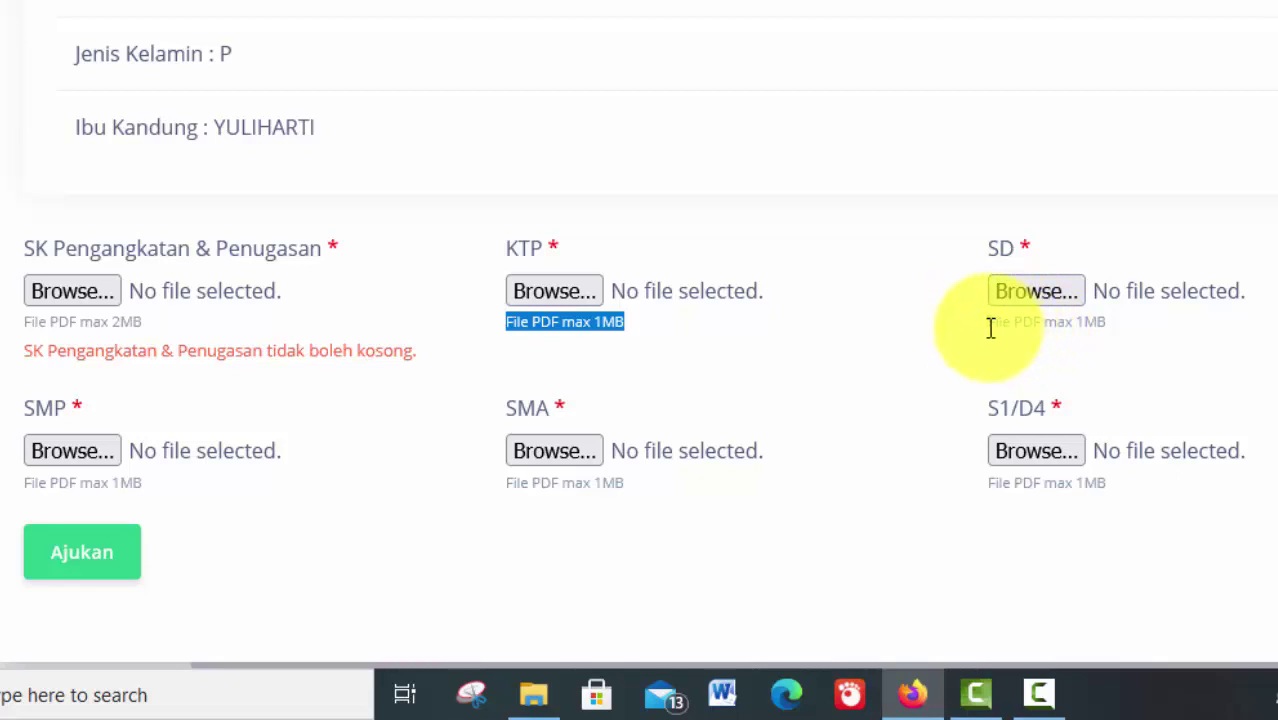
drag(990, 325, 1112, 322)
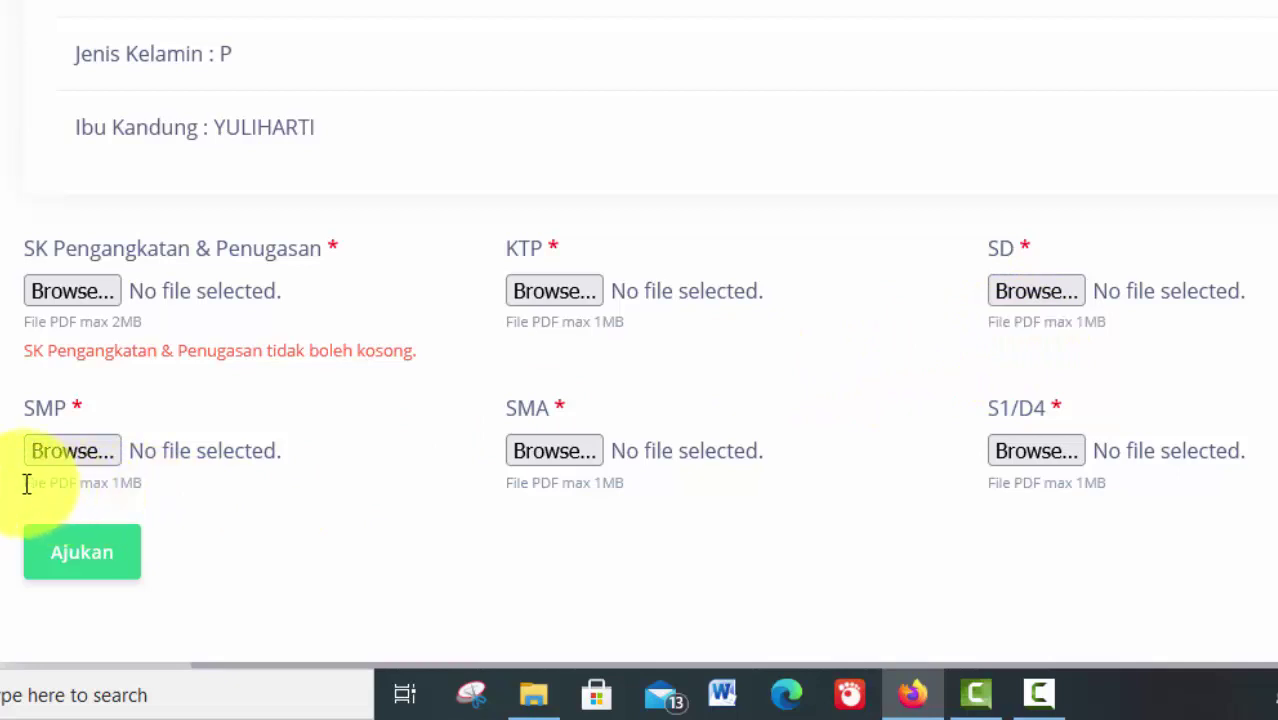
drag(27, 484, 150, 494)
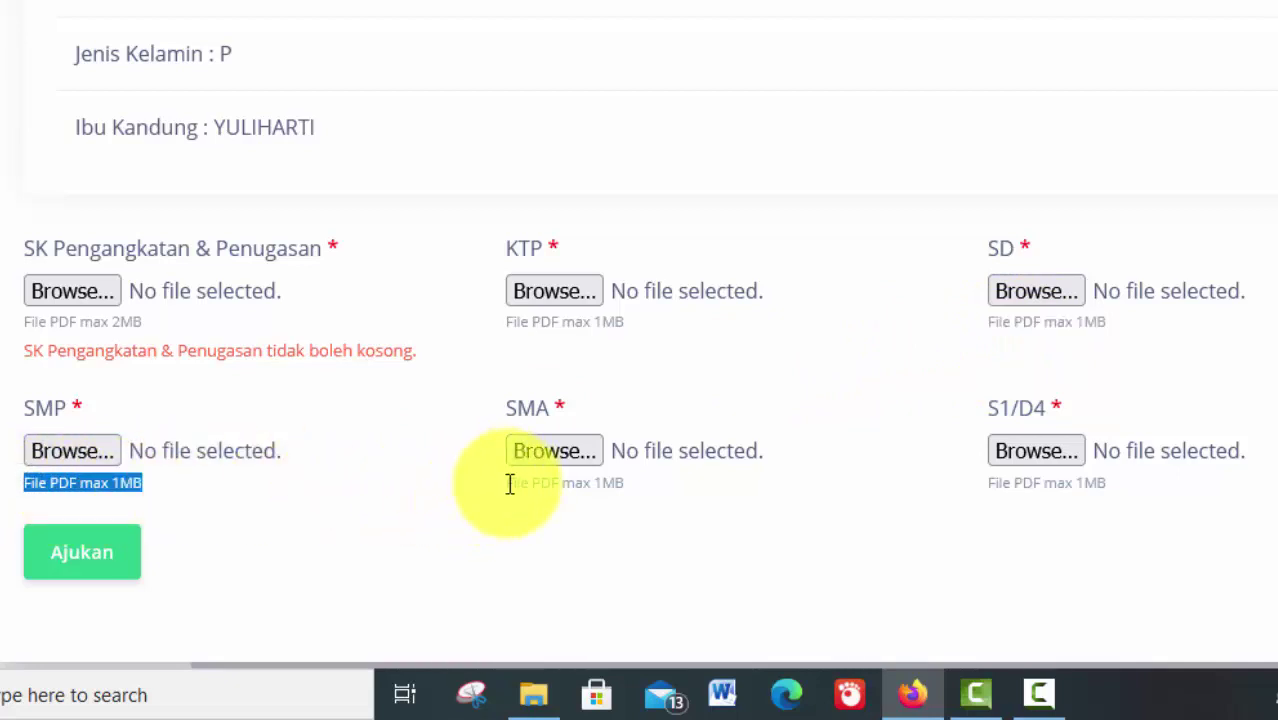
drag(510, 484, 648, 499)
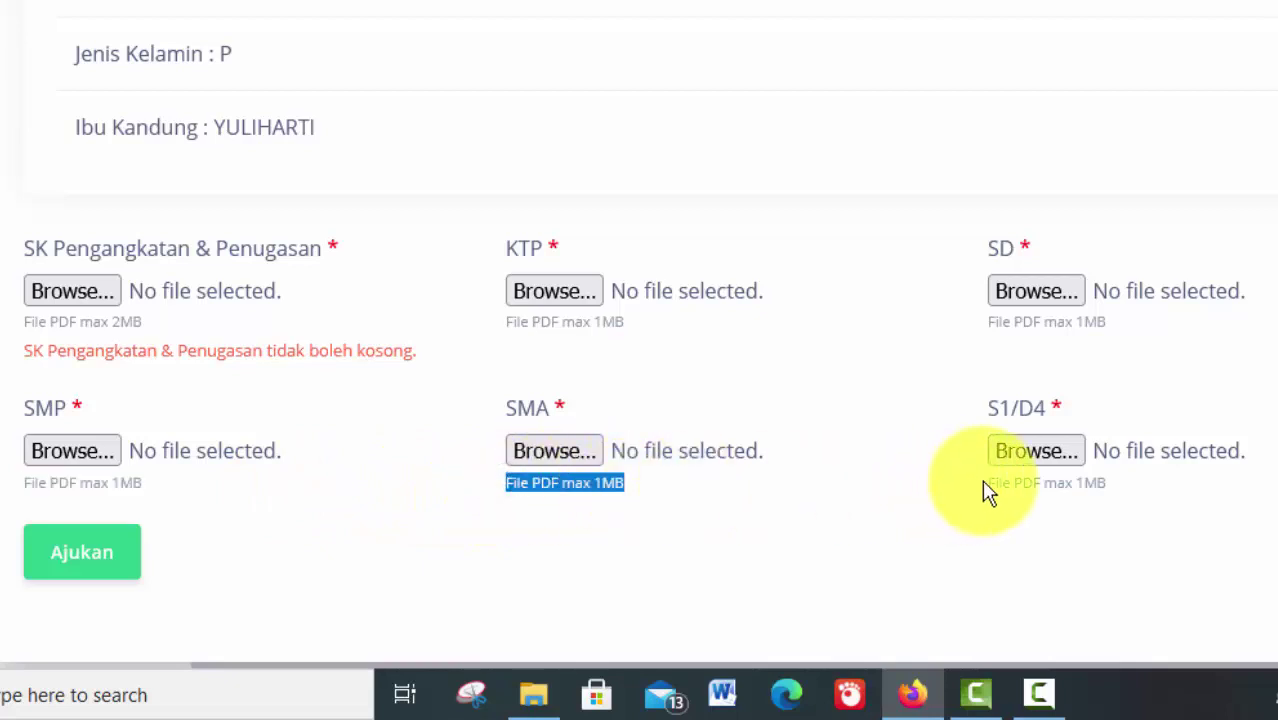
drag(993, 483, 1118, 498)
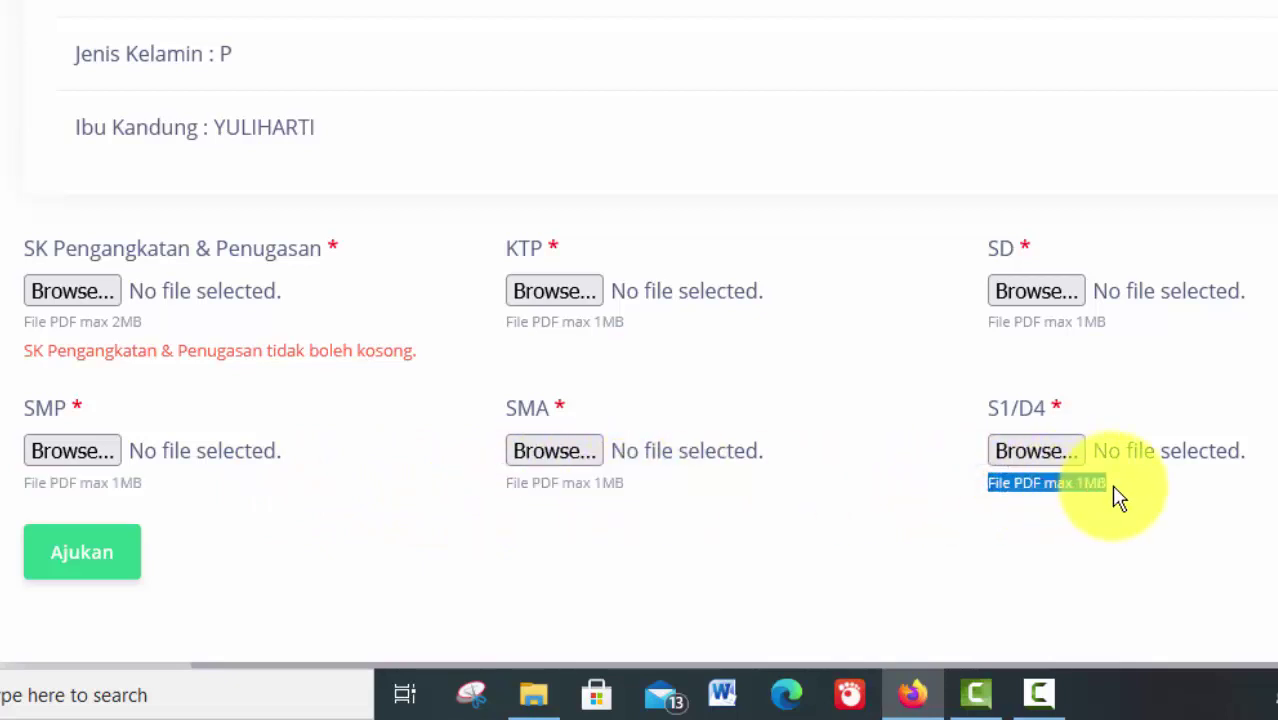
click(838, 435)
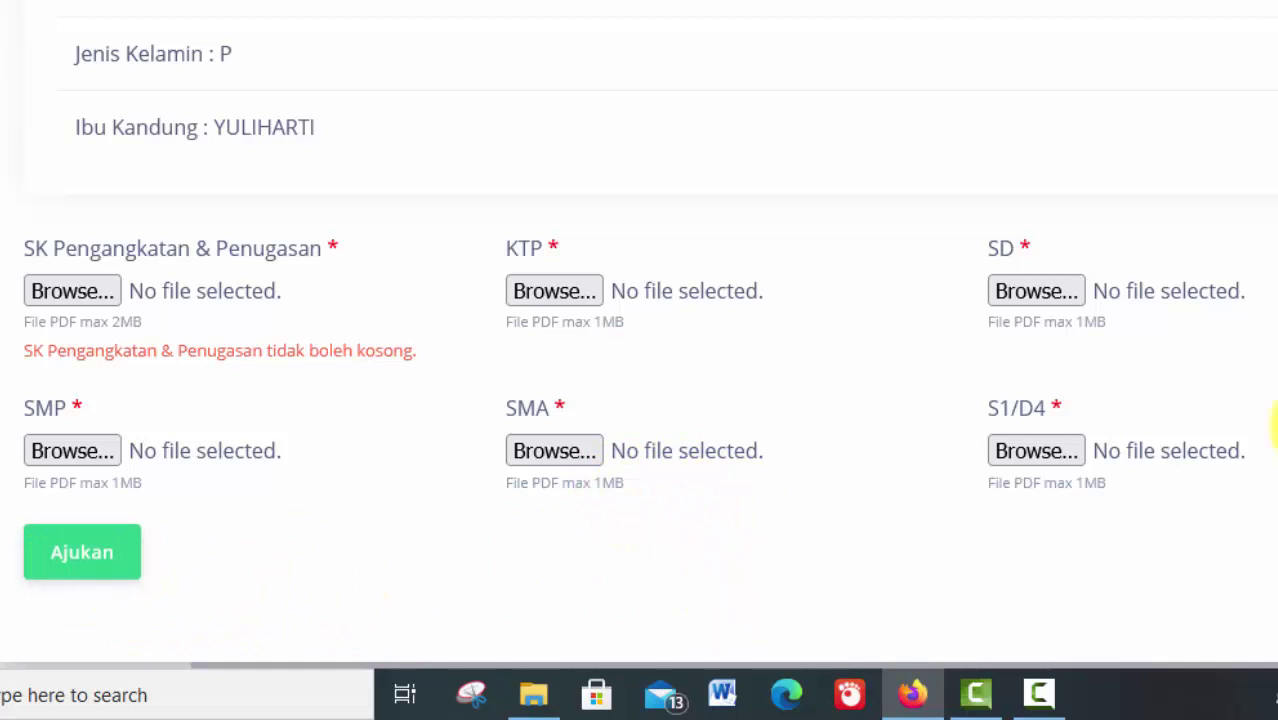
scroll(639, 340, down, 1)
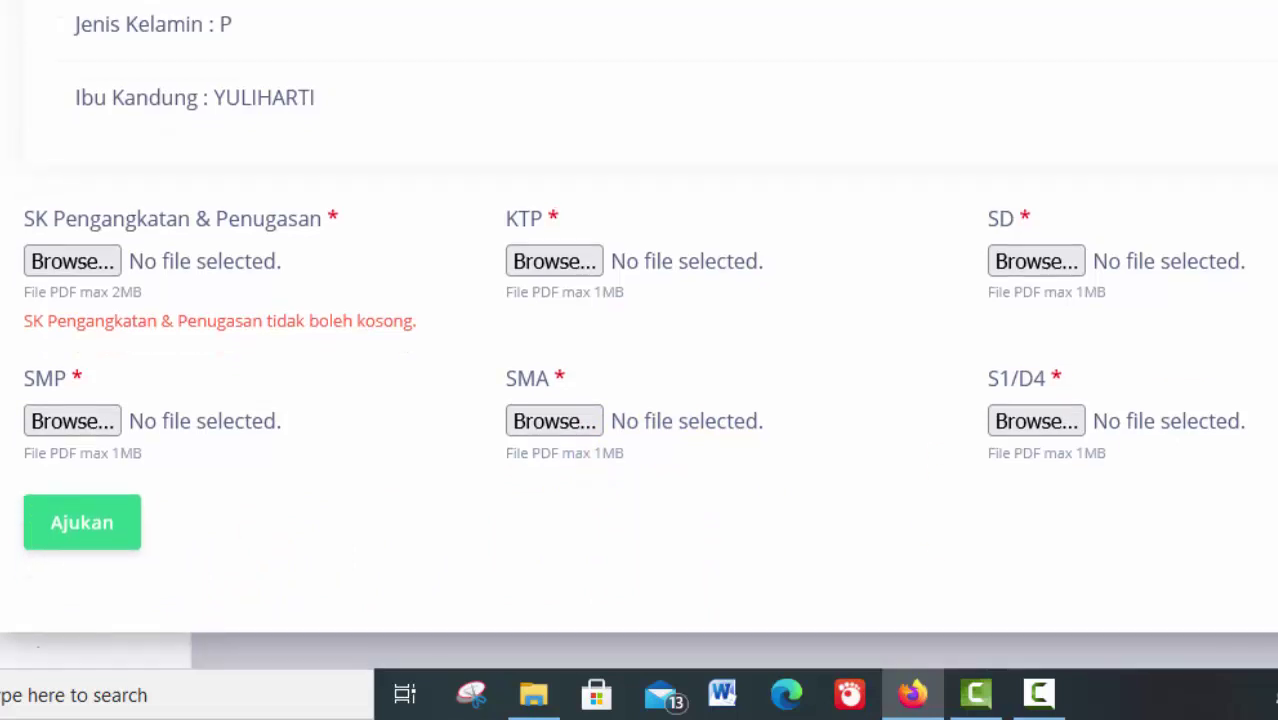
scroll(639, 340, up, 3)
scroll(639, 340, up, 2)
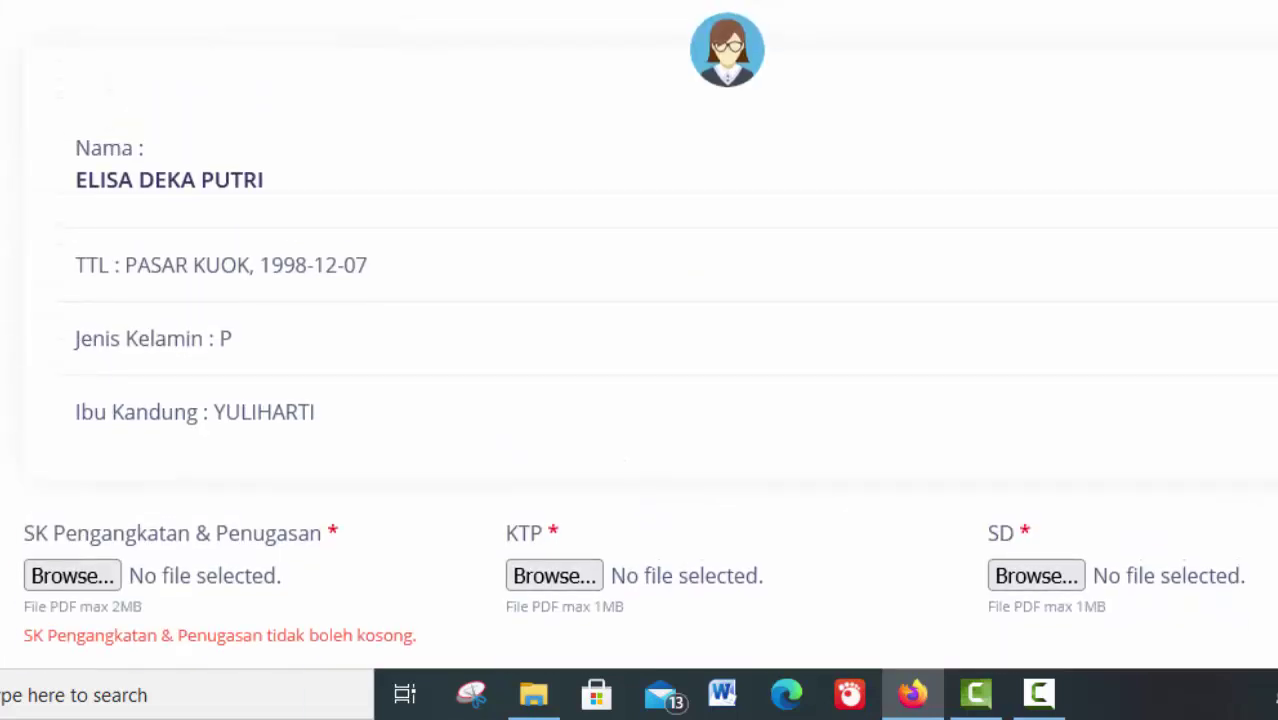
scroll(639, 340, down, 4)
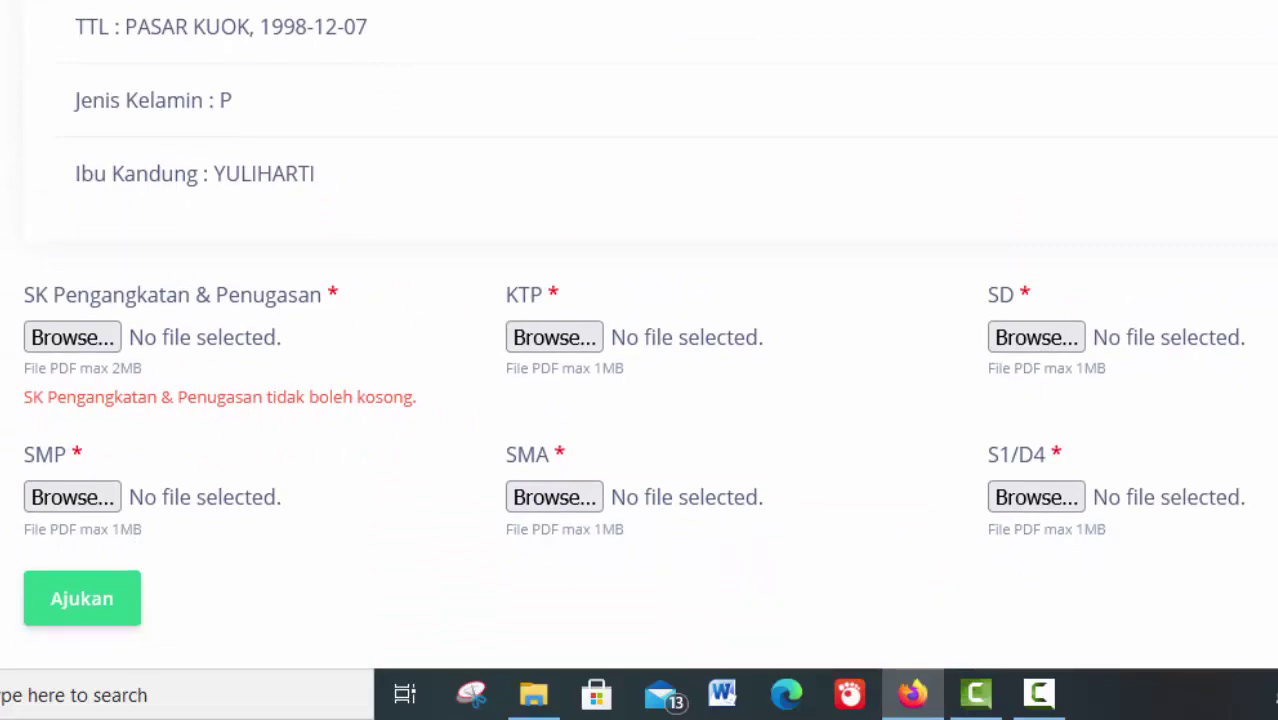
scroll(639, 340, down, 1)
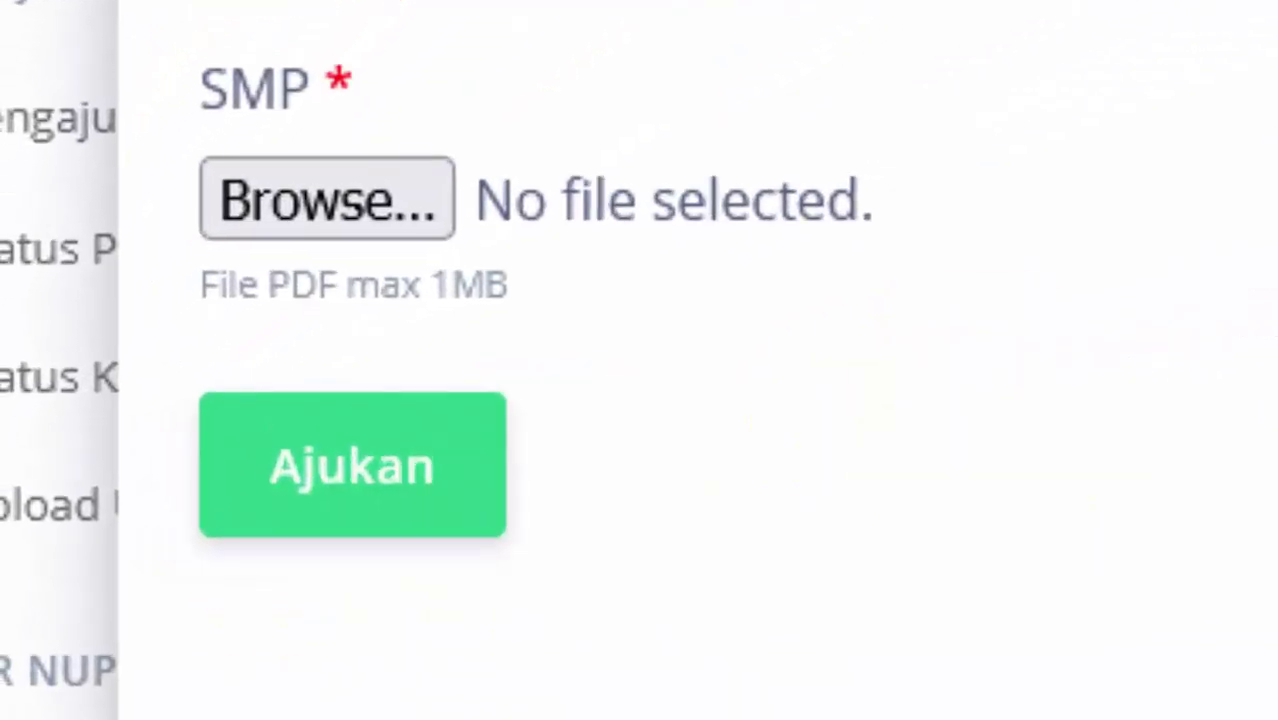
scroll(1270, 262, up, 4)
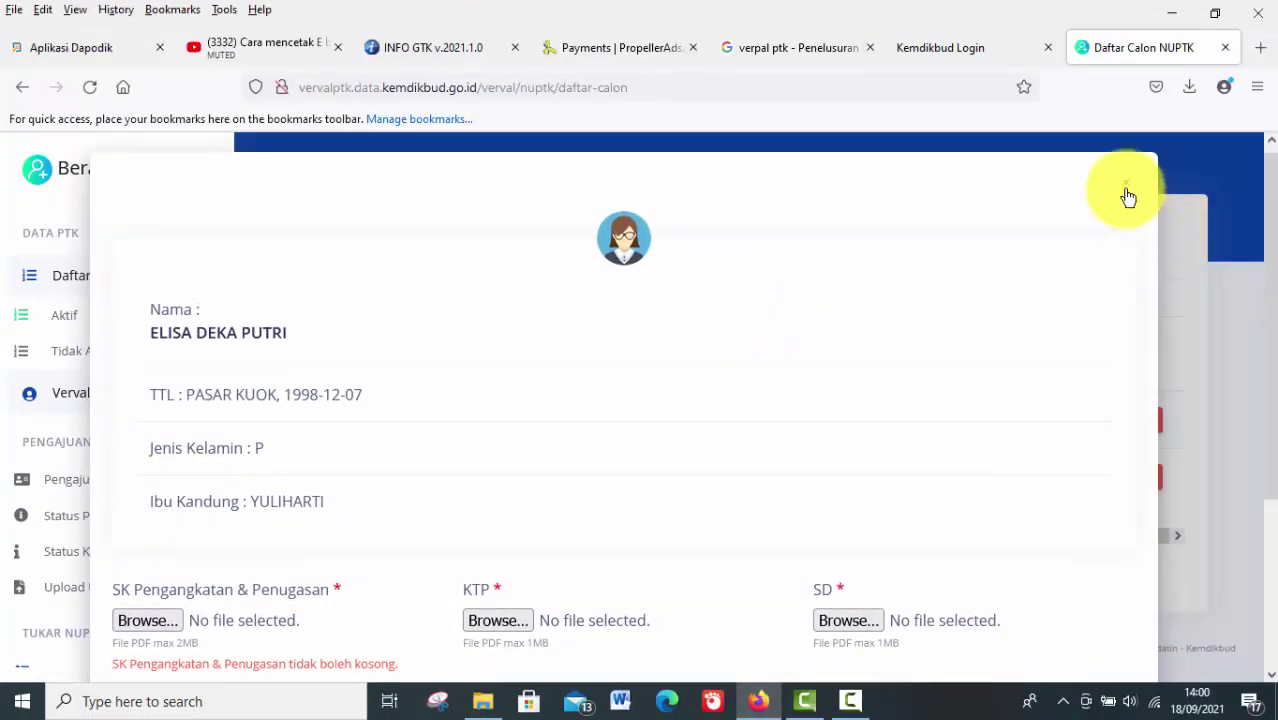
Close the candidate's submission form and select Ajukan NUPTK on row 1 again
drag(1275, 254, 1275, 245)
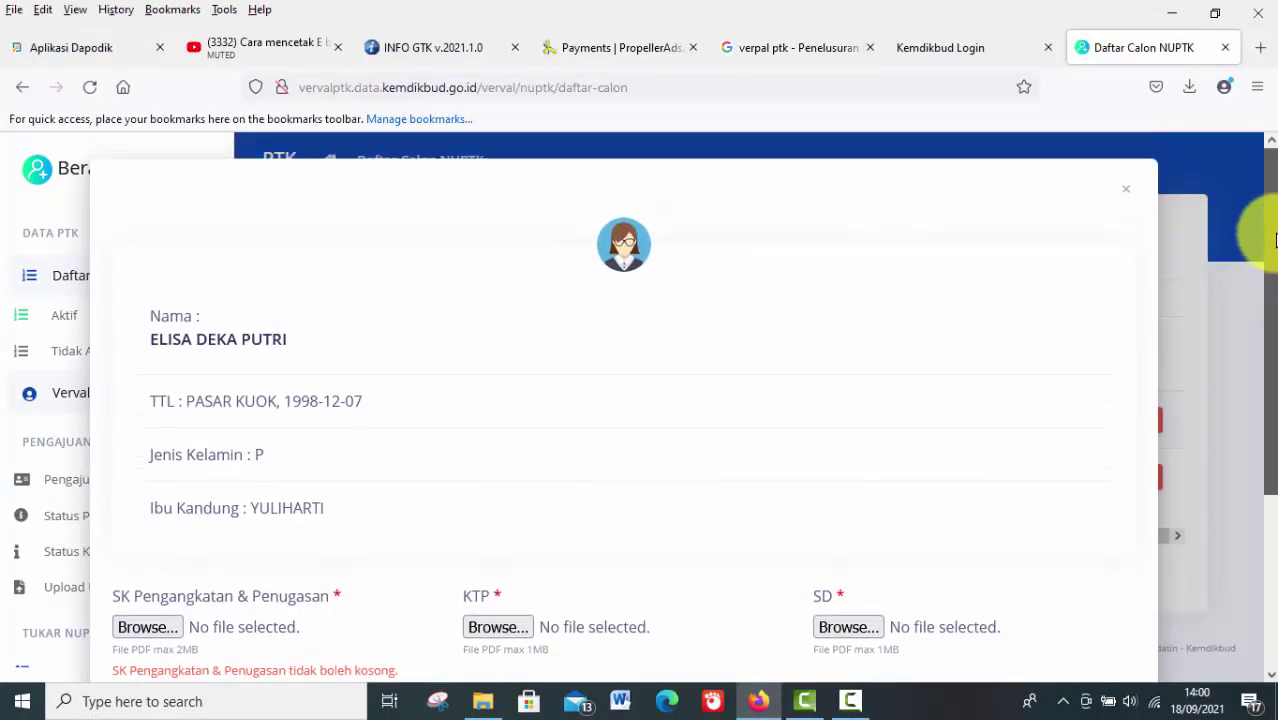
click(1126, 193)
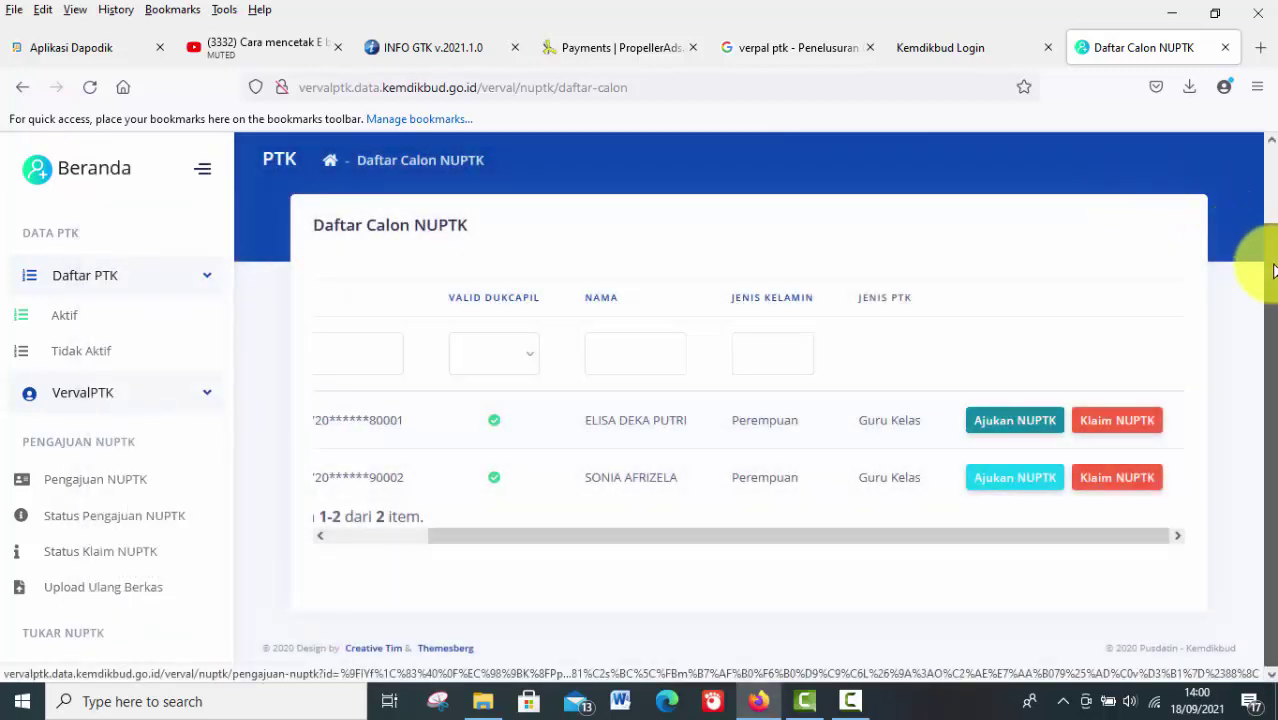
click(1041, 432)
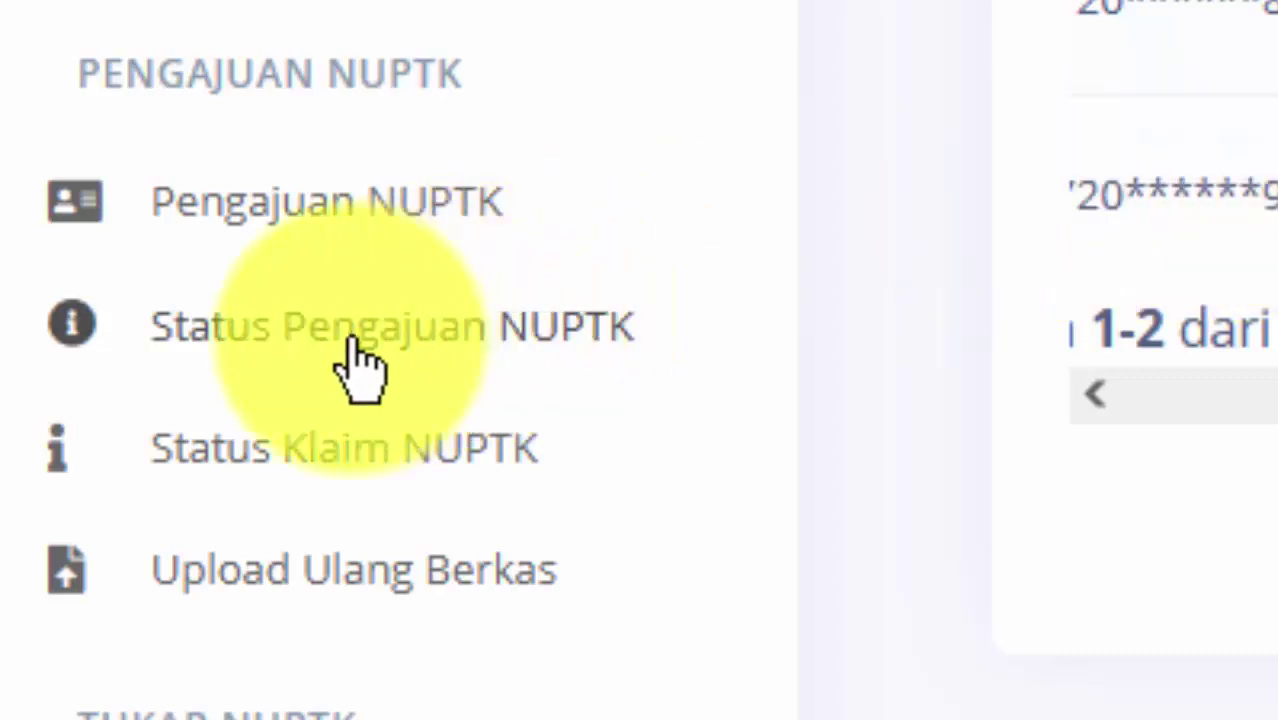
Open the NUPTK submission status list and reveal the number on a NUPTK TERBIT badge
click(352, 340)
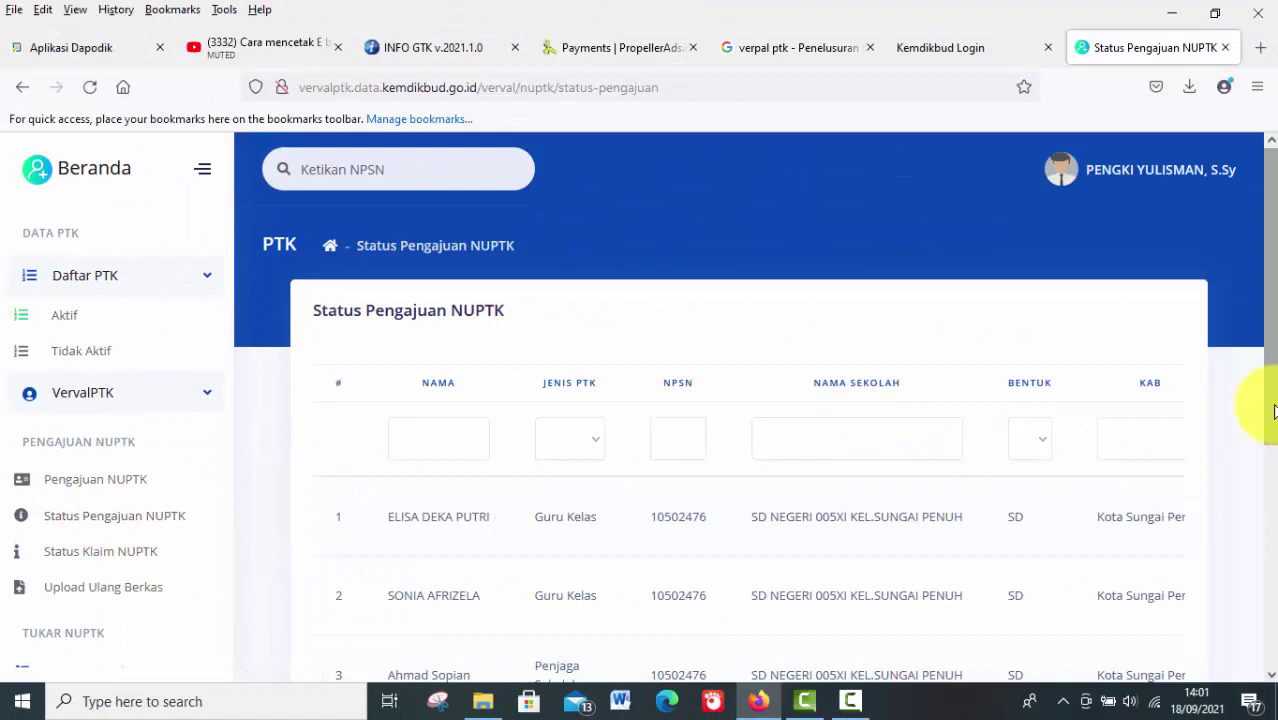
drag(1274, 411, 1270, 512)
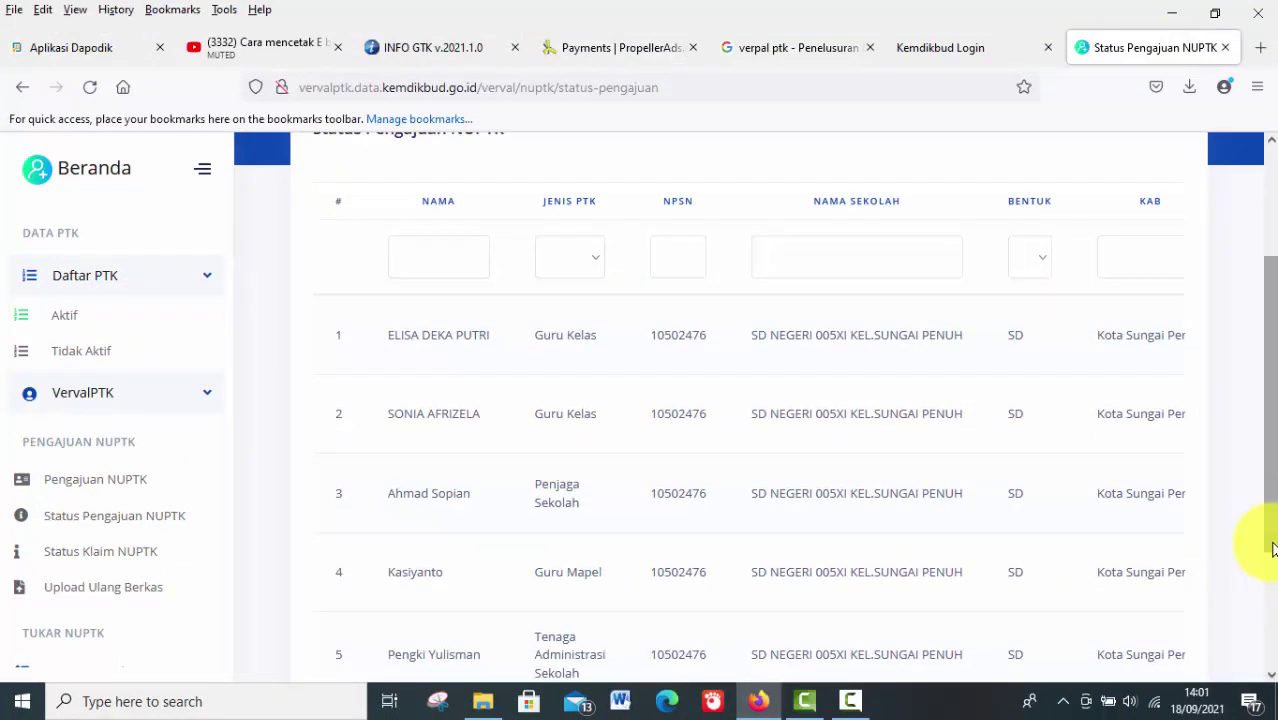
drag(1273, 524, 1259, 594)
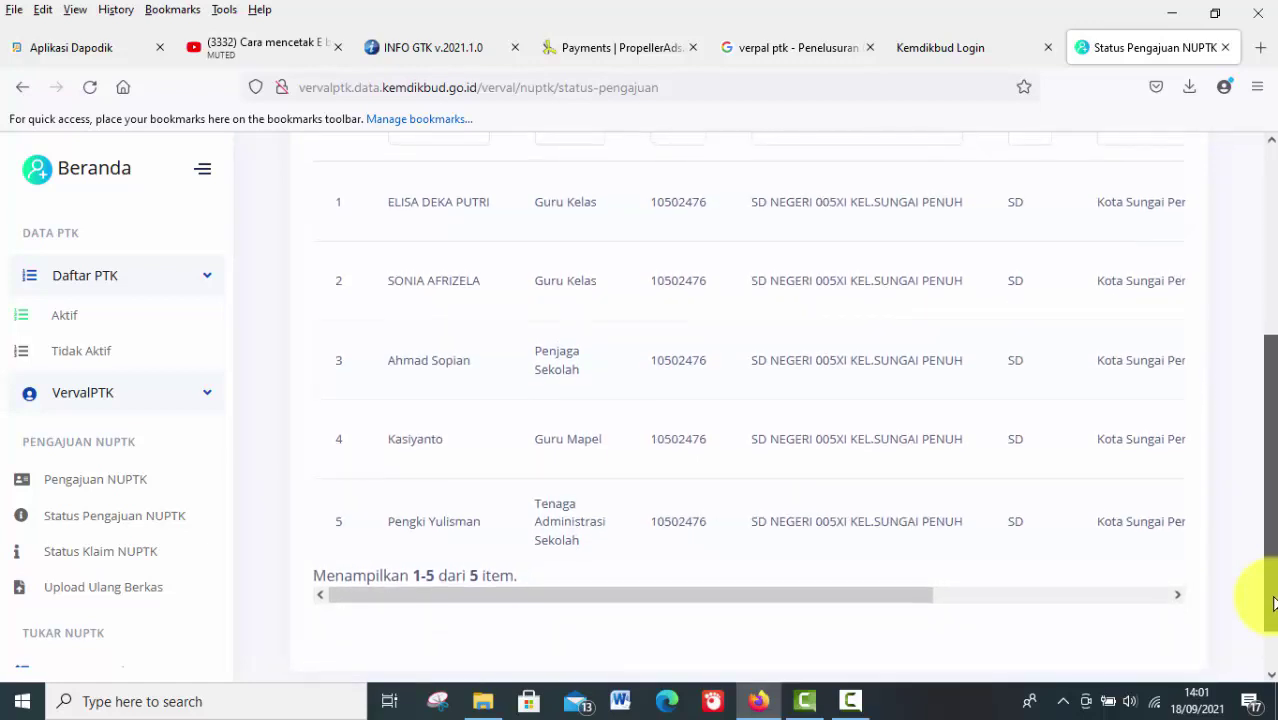
drag(855, 598, 1114, 597)
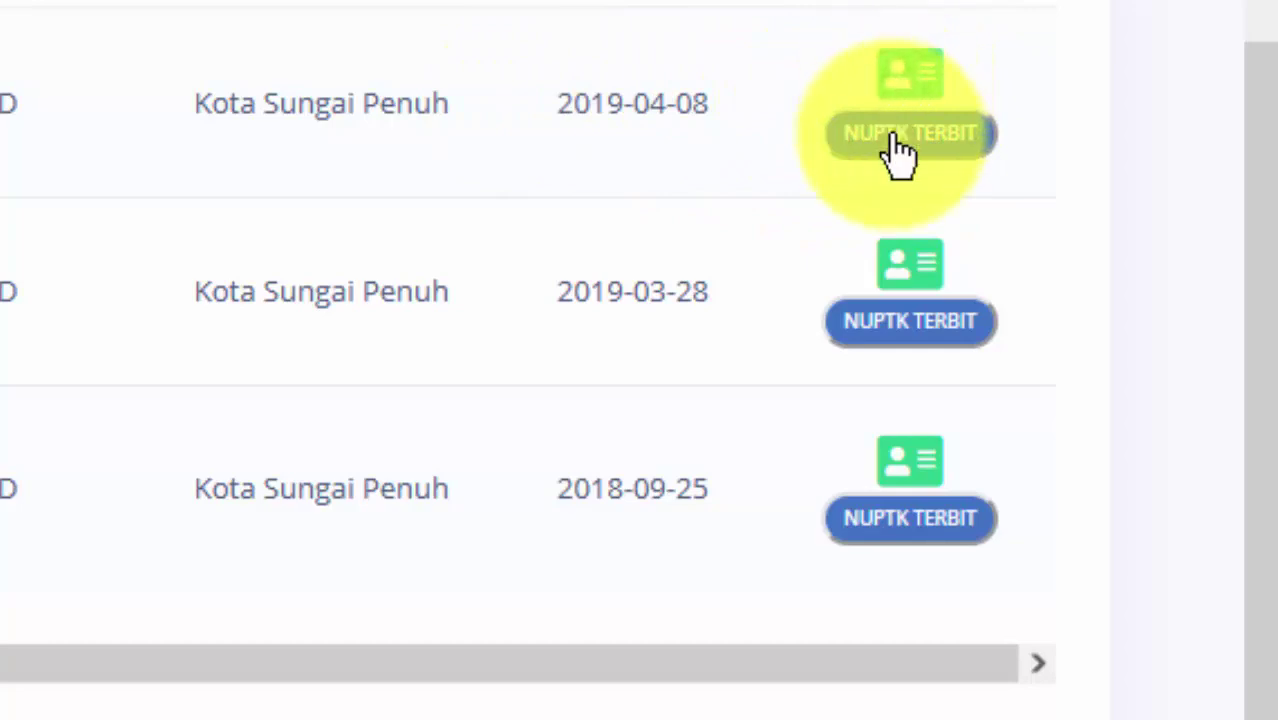
mouse_move(892, 142)
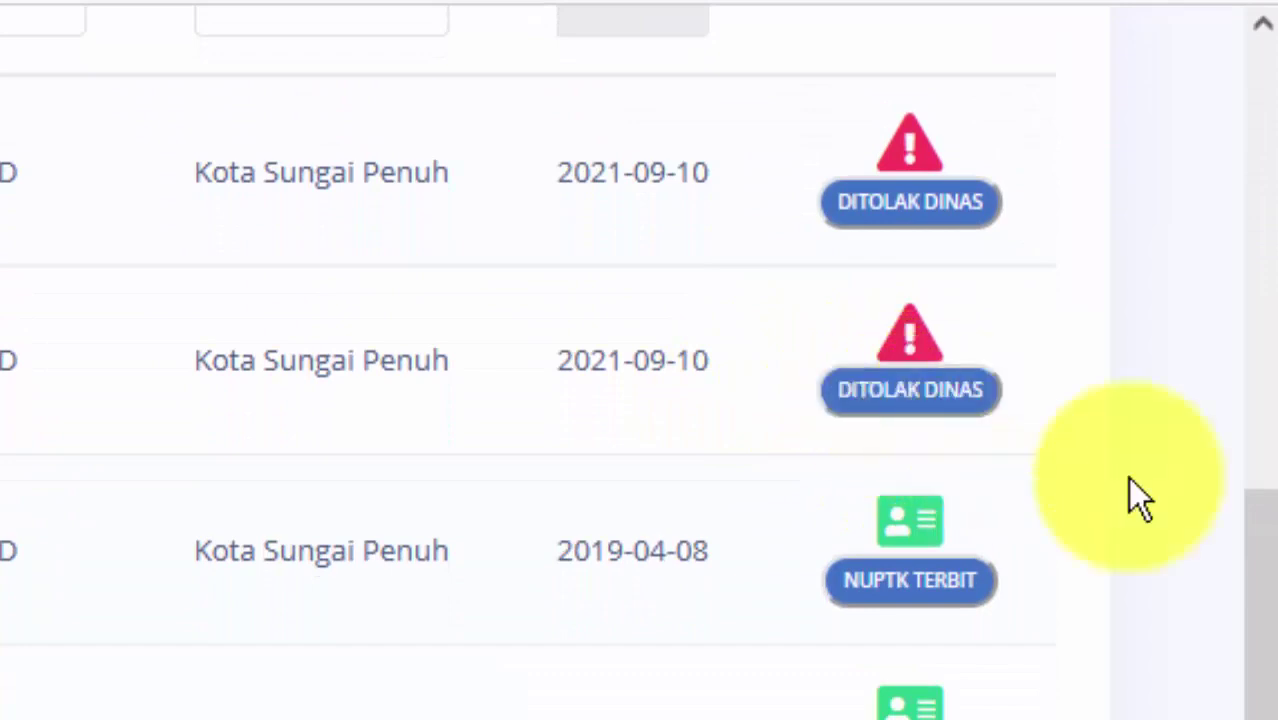
mouse_move(1272, 605)
mouse_down()
mouse_move(1274, 512)
mouse_move(1258, 625)
mouse_up()
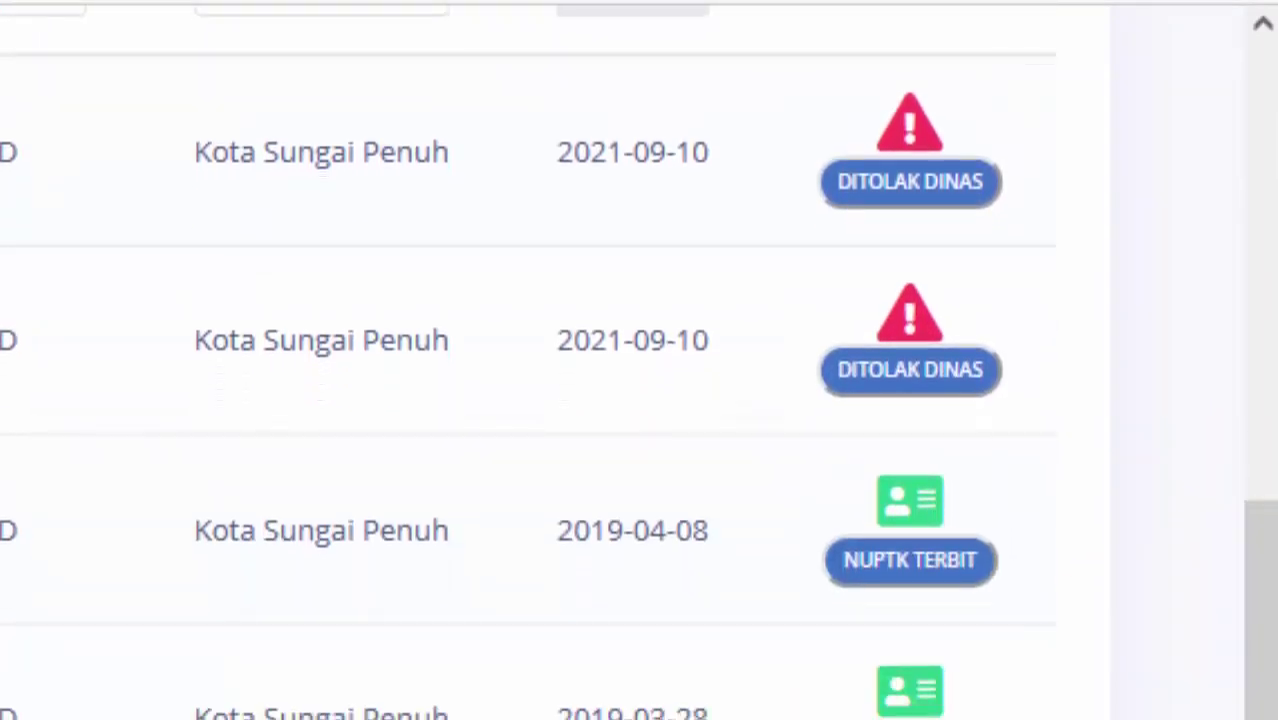
drag(1075, 588, 1161, 590)
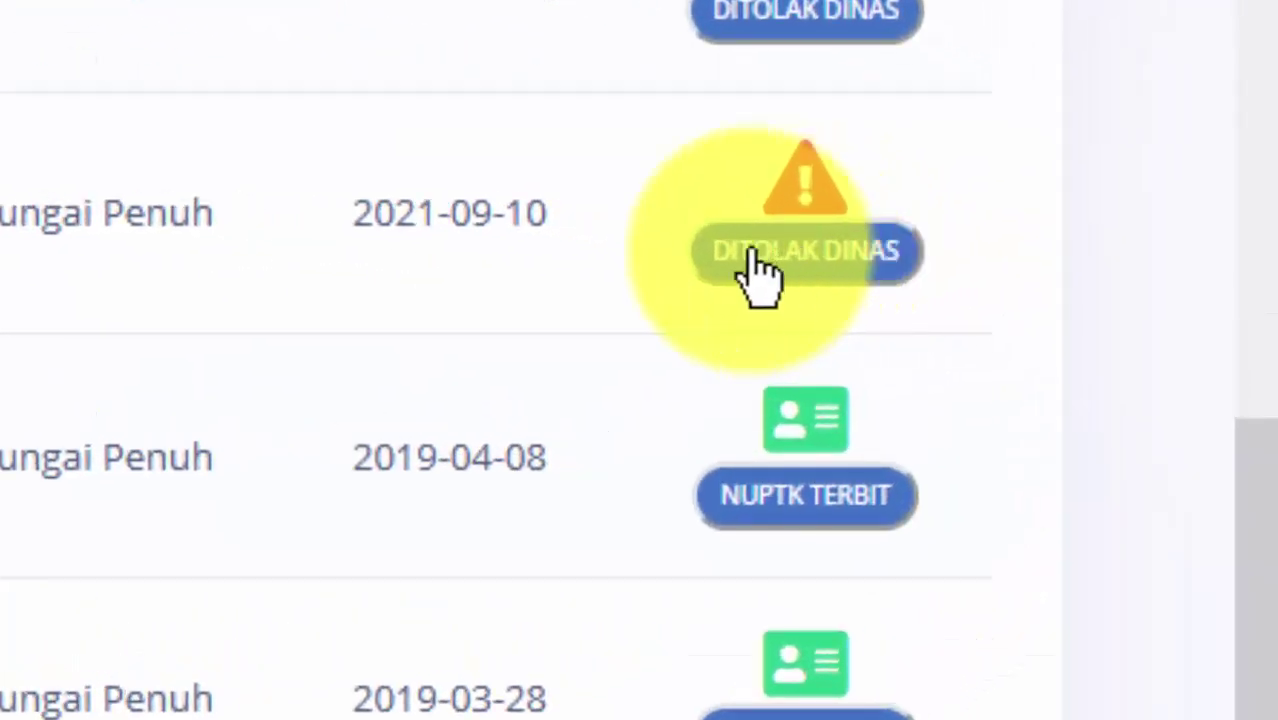
Read and close the DITOLAK DINAS Keterangan note, then scroll the table sideways
click(791, 268)
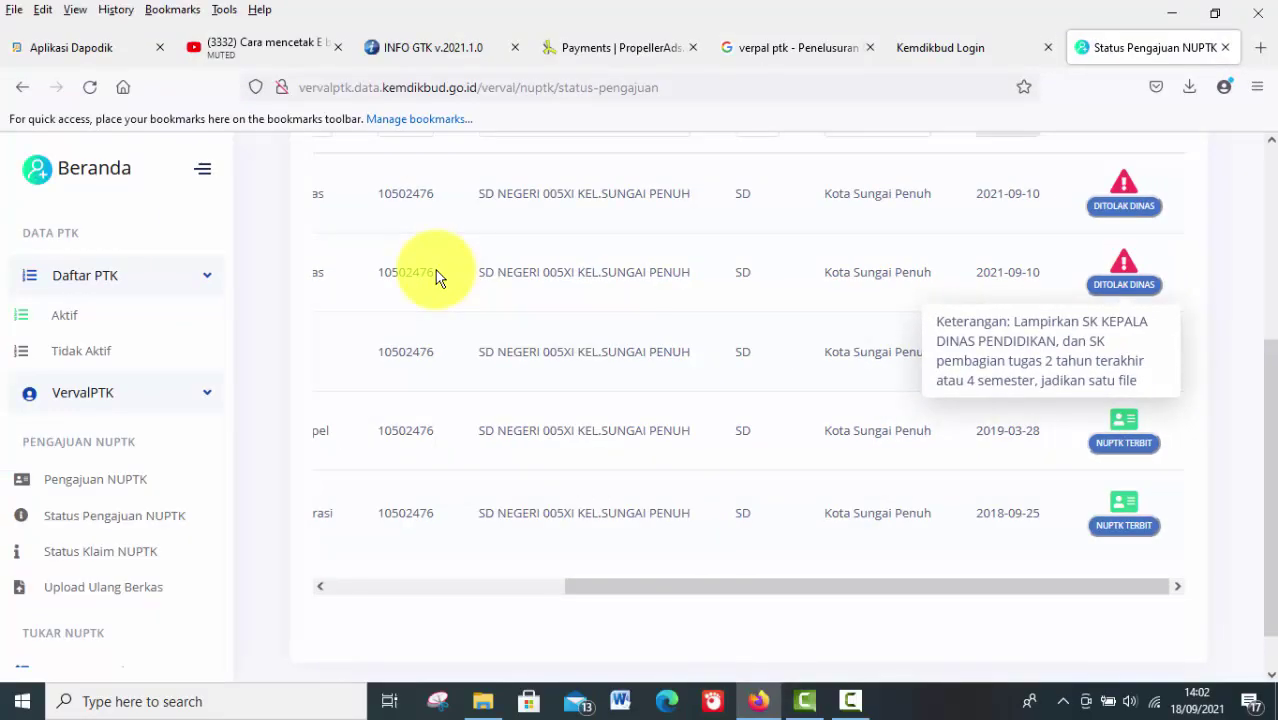
click(436, 277)
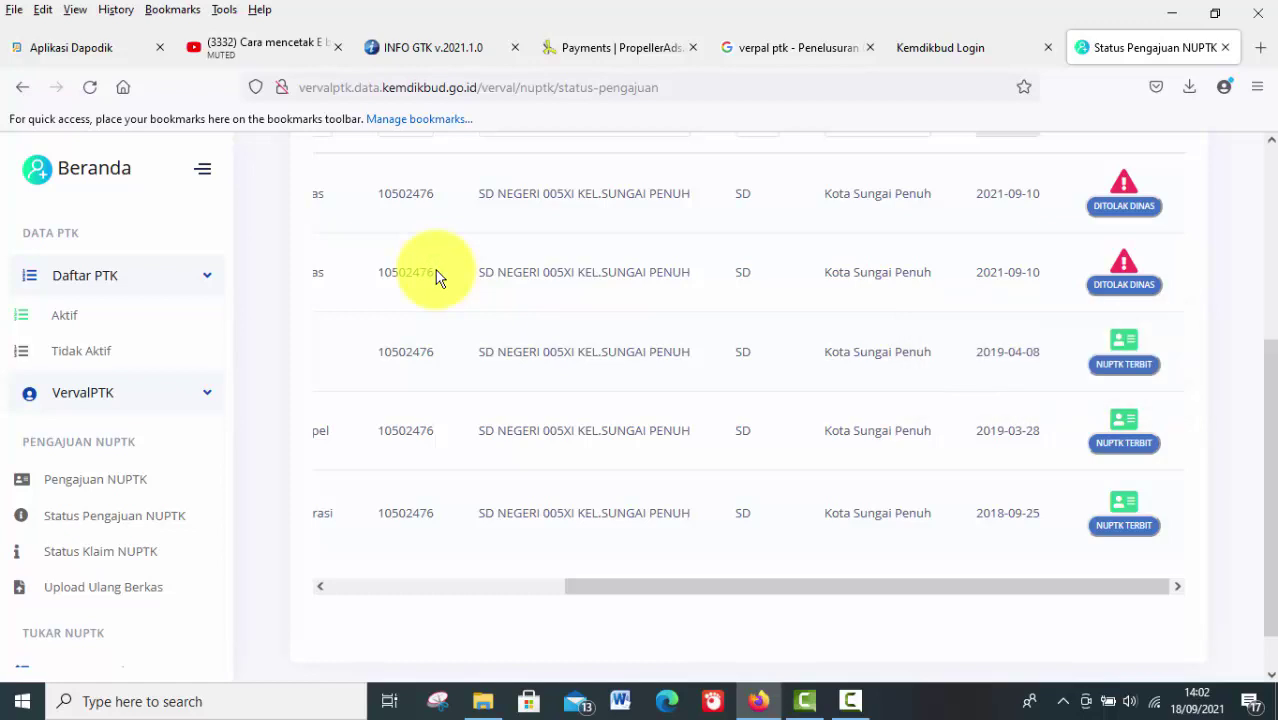
drag(700, 580, 750, 579)
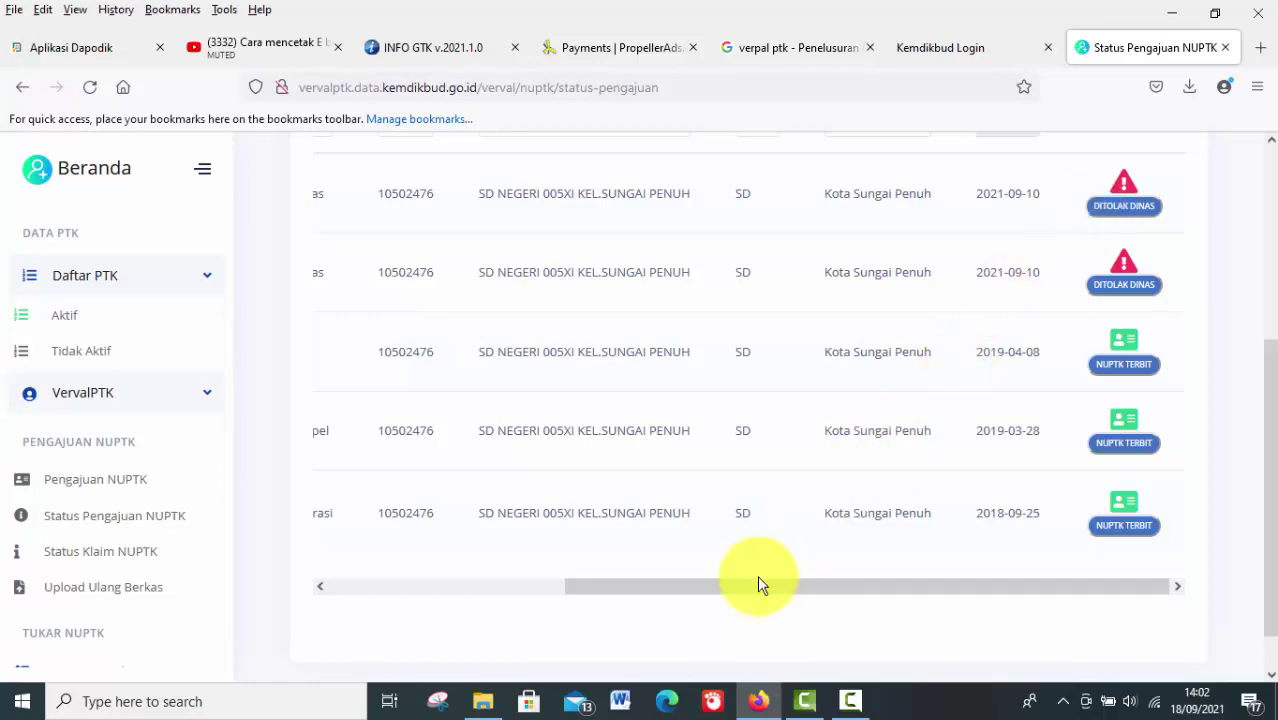
drag(757, 585, 809, 593)
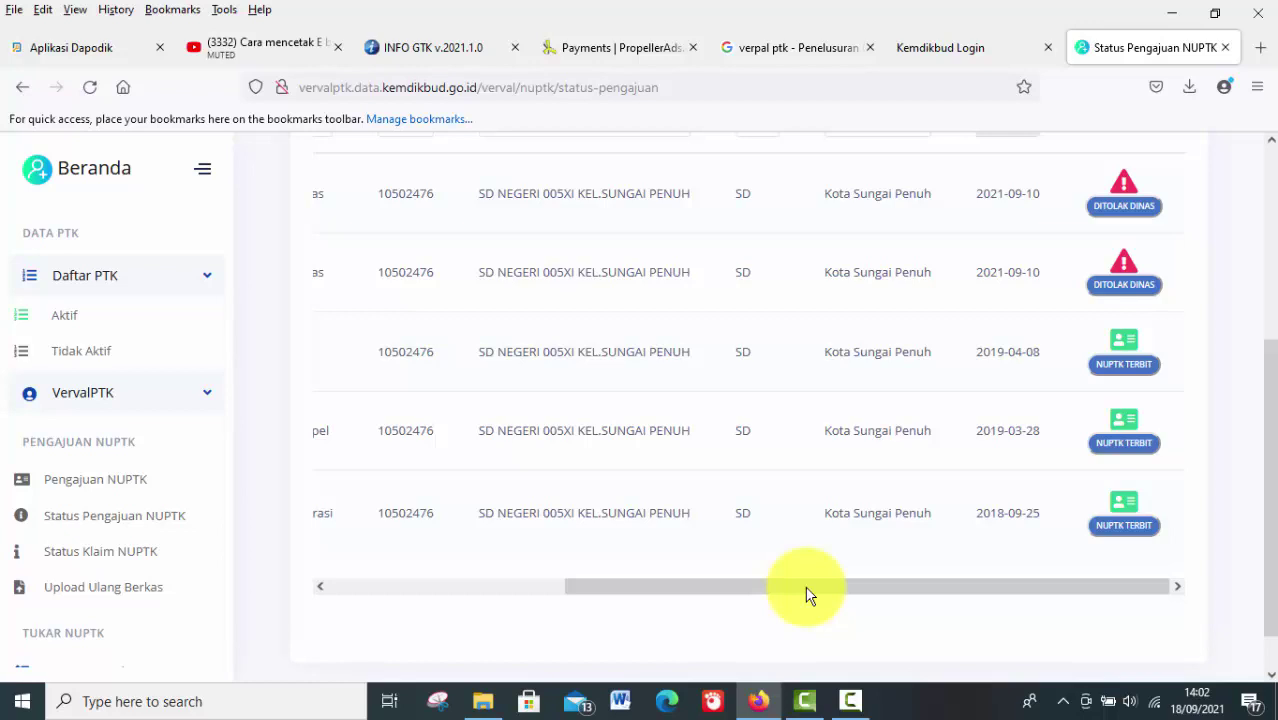
mouse_move(809, 593)
mouse_down()
mouse_move(822, 594)
mouse_move(573, 593)
mouse_move(827, 593)
mouse_up()
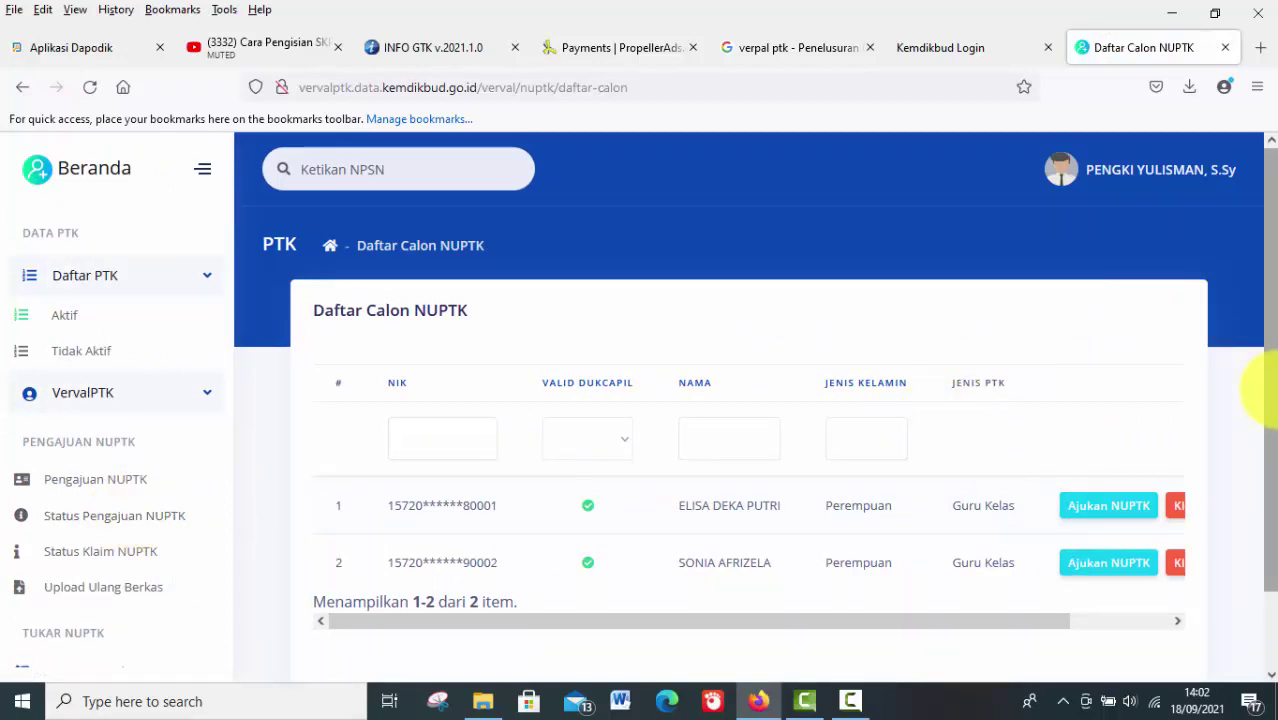
Scroll through all five submissions in the Status Pengajuan NUPTK table
drag(1262, 395, 1256, 478)
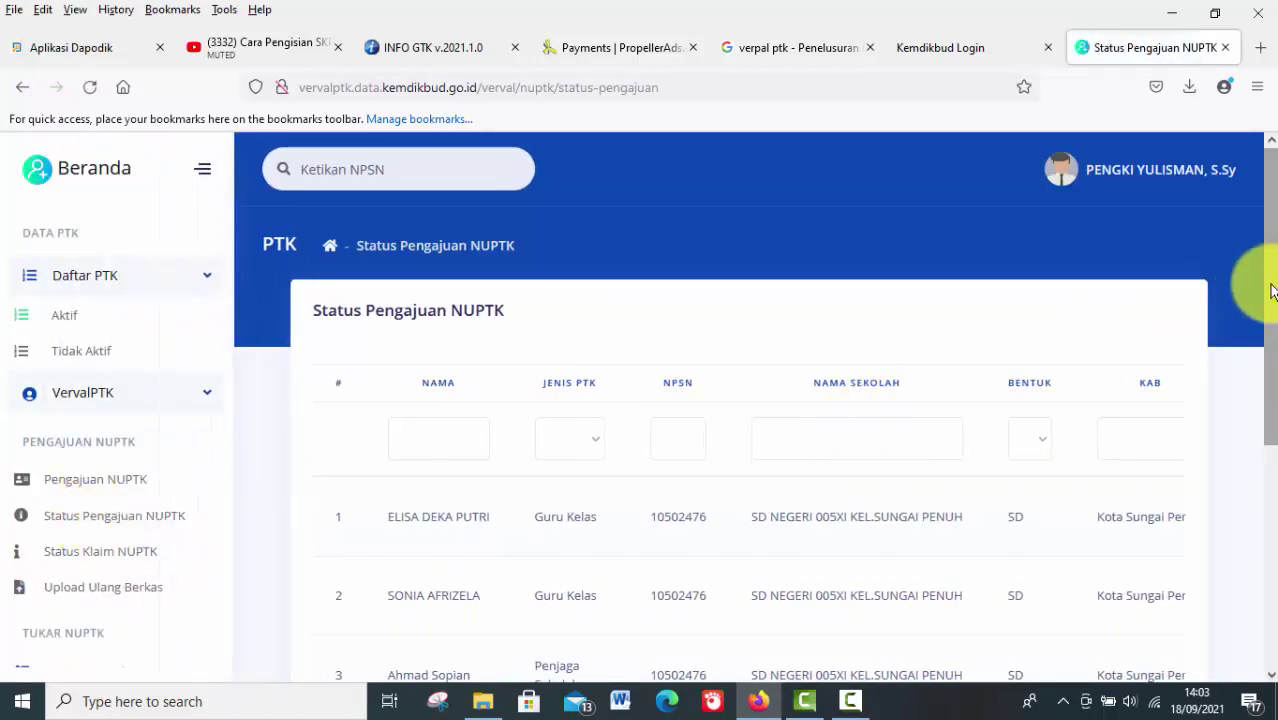
drag(1270, 300, 1256, 456)
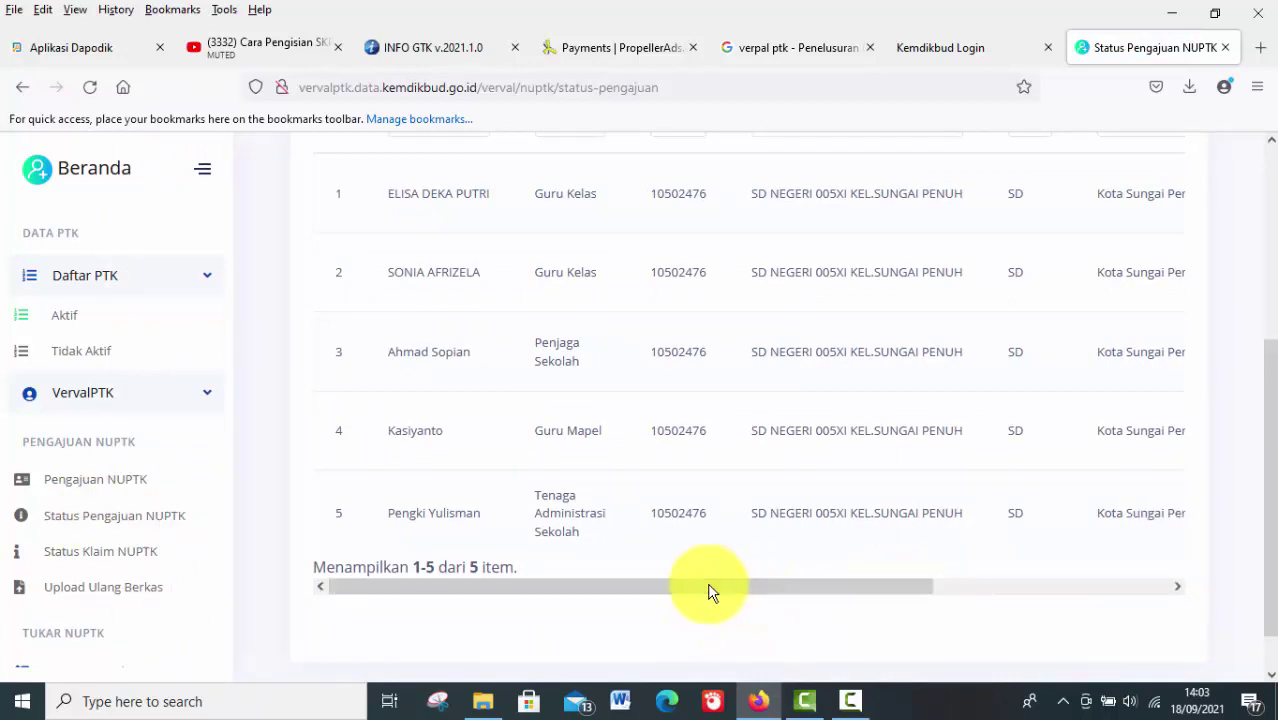
drag(708, 588, 1058, 583)
drag(707, 591, 576, 594)
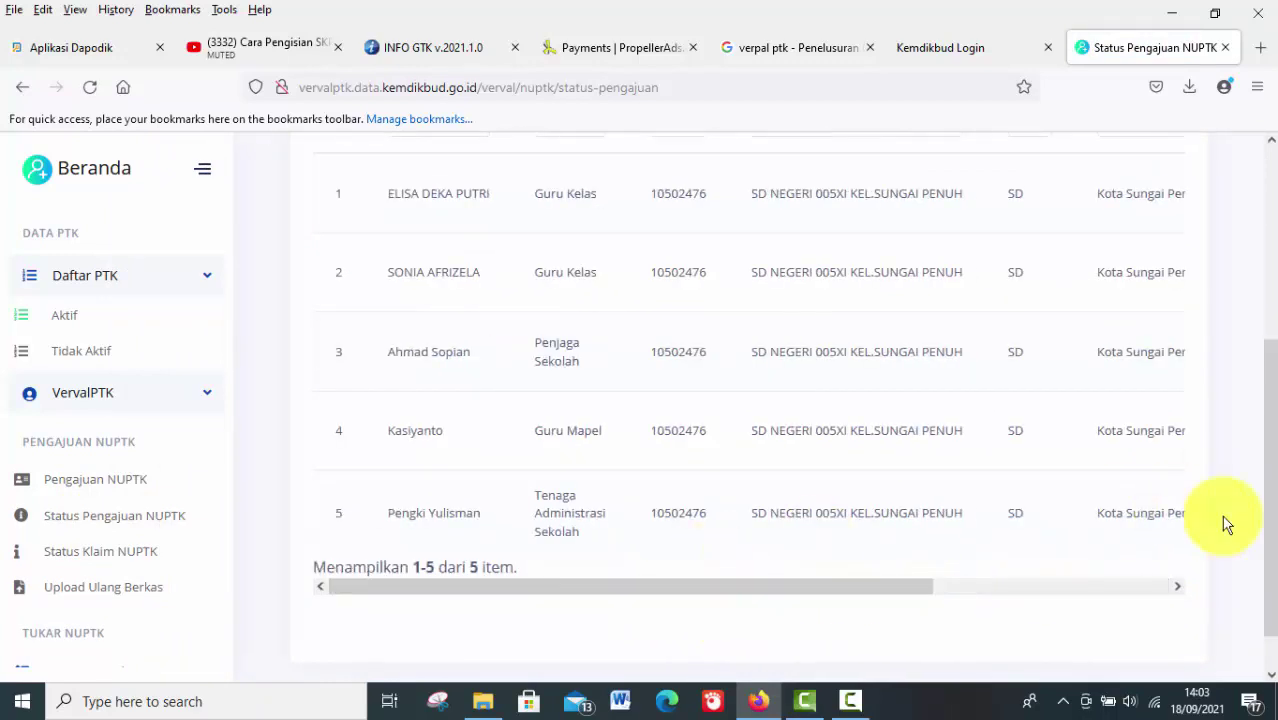
drag(1270, 548, 1178, 573)
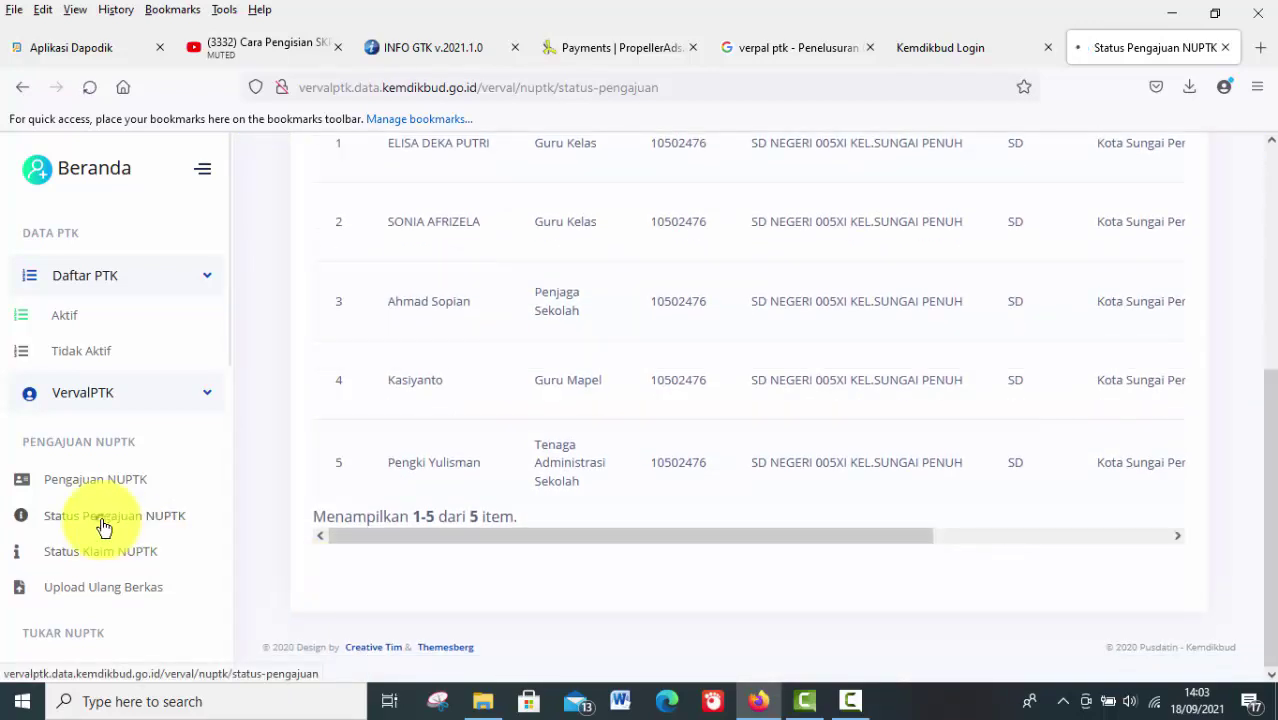
Reload the Status Pengajuan NUPTK page and scroll across the table again
click(104, 516)
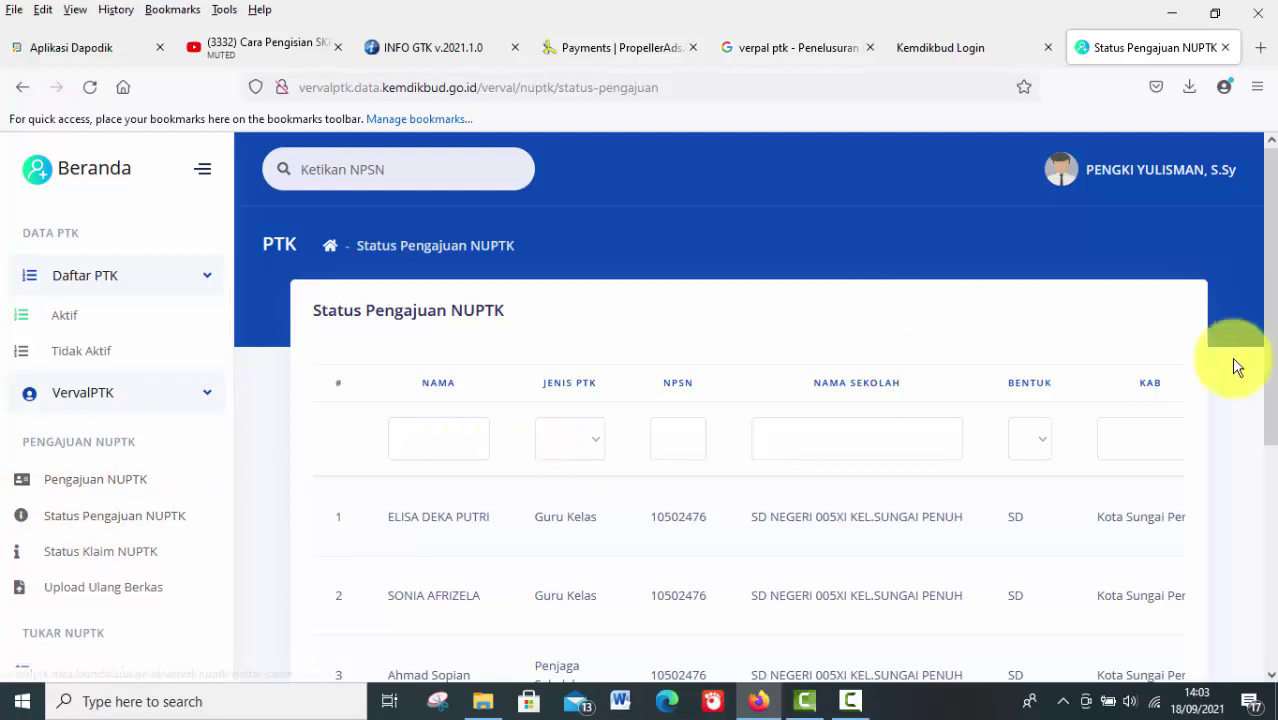
drag(1276, 330, 1201, 531)
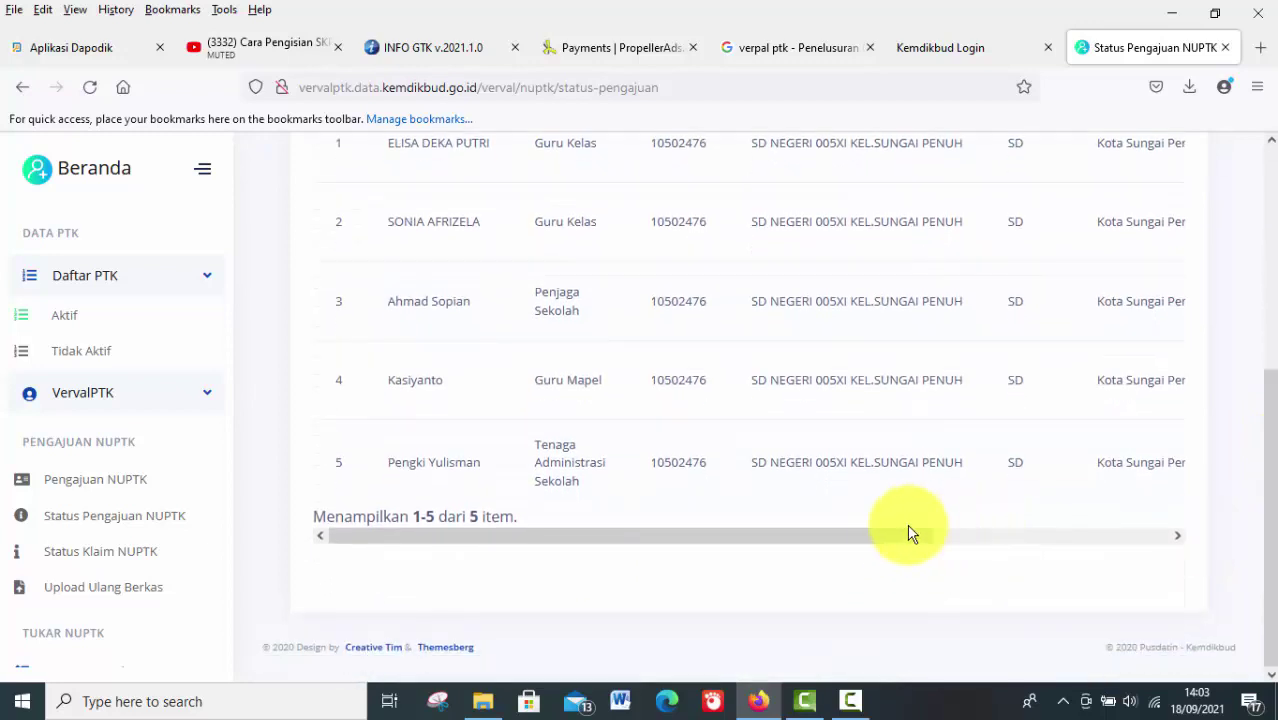
drag(889, 535, 1020, 538)
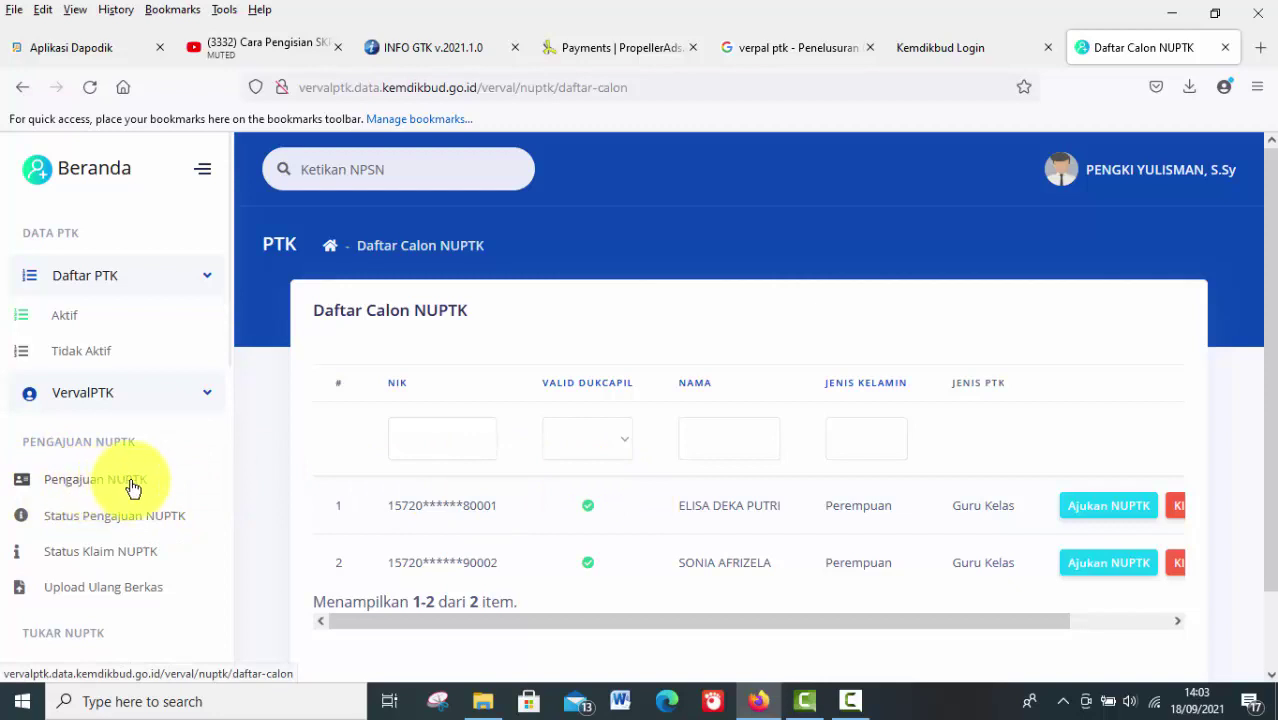
drag(697, 622, 876, 622)
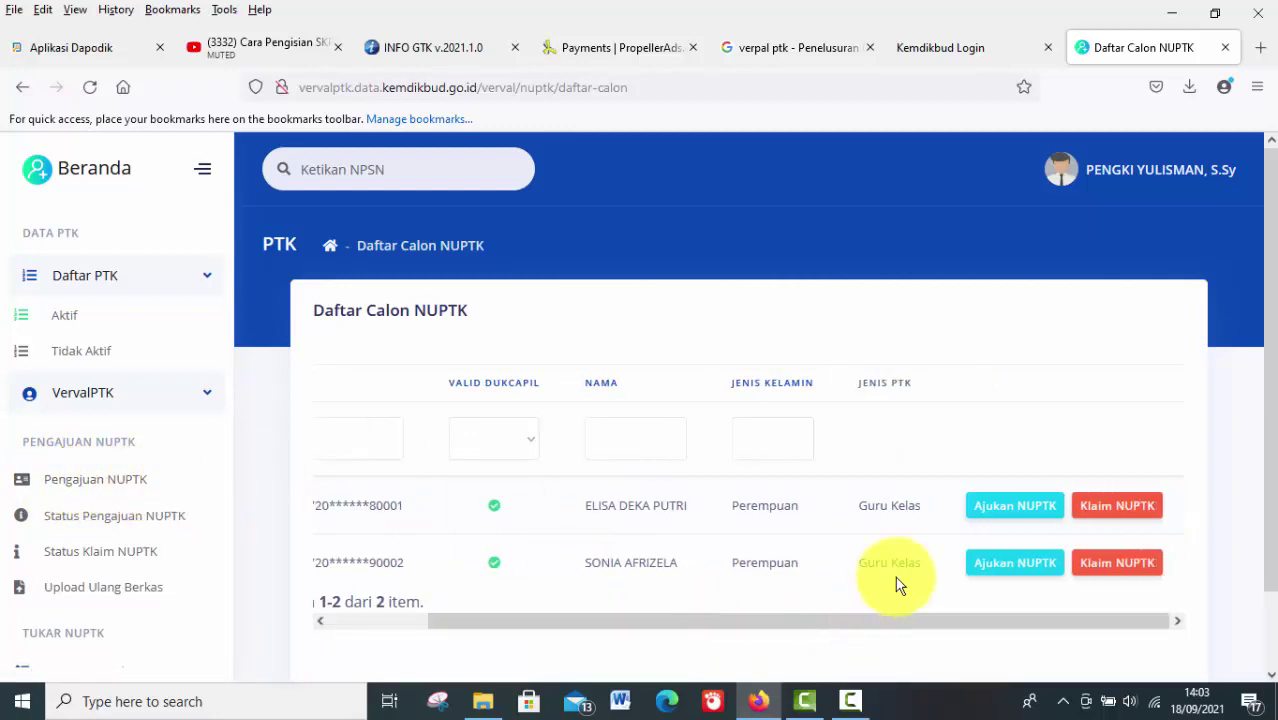
click(993, 507)
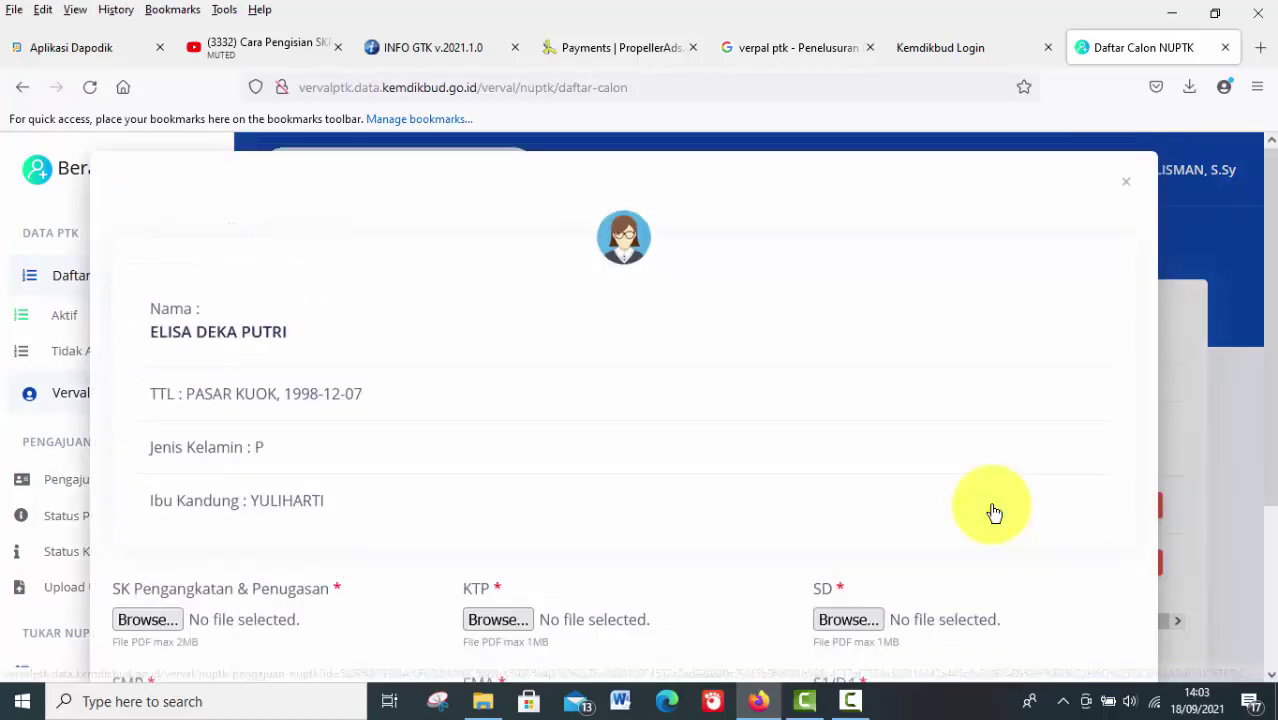
drag(1272, 330, 1268, 415)
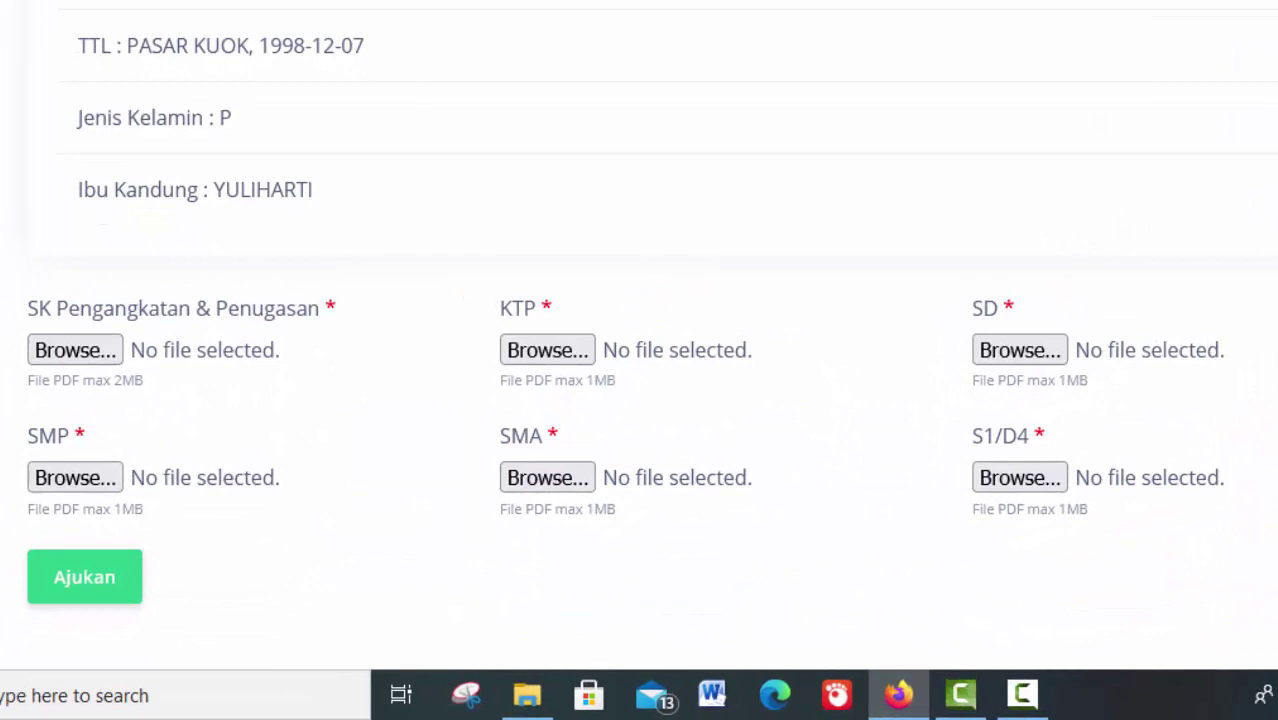
scroll(638, 400, down, 1)
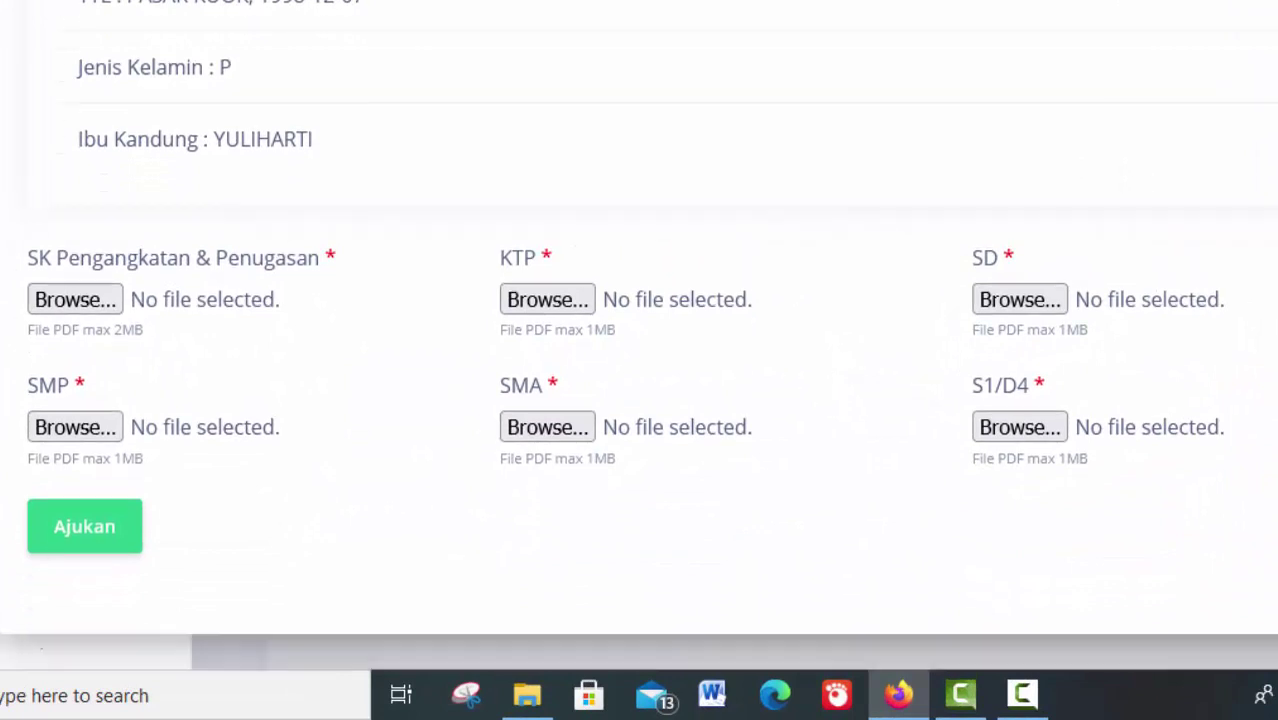
scroll(638, 400, up, 1)
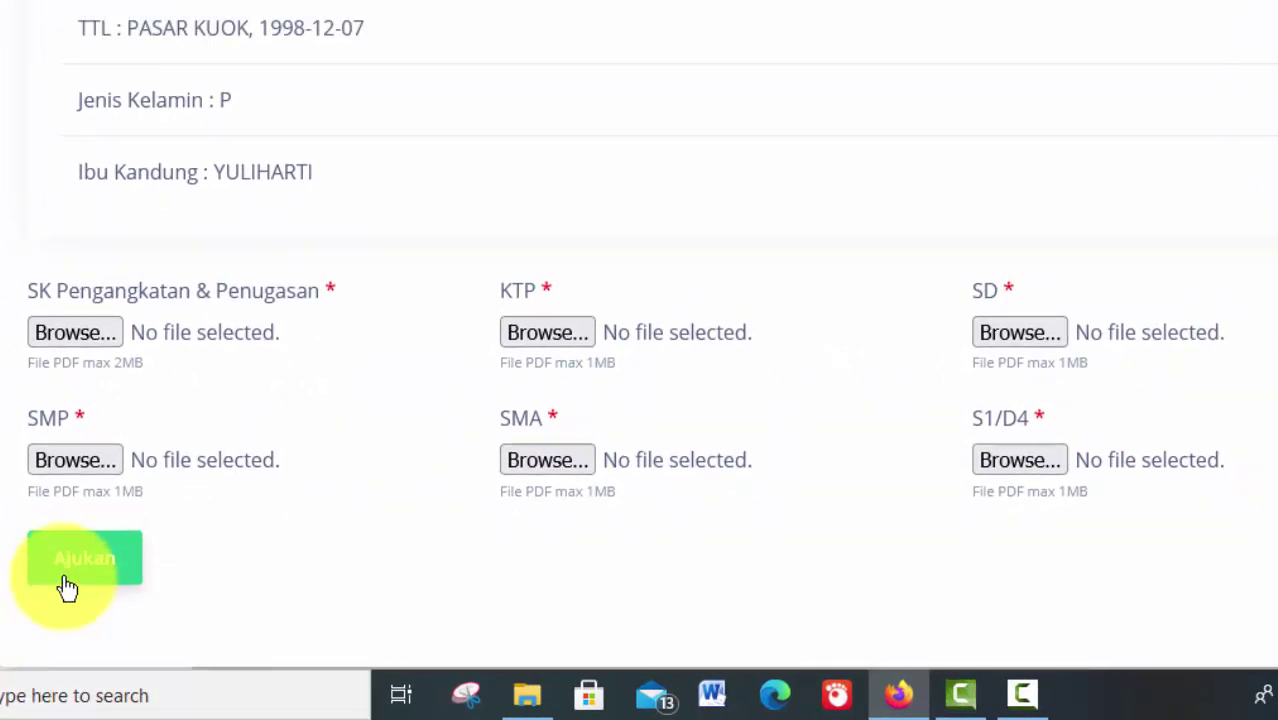
scroll(638, 336, up, 3)
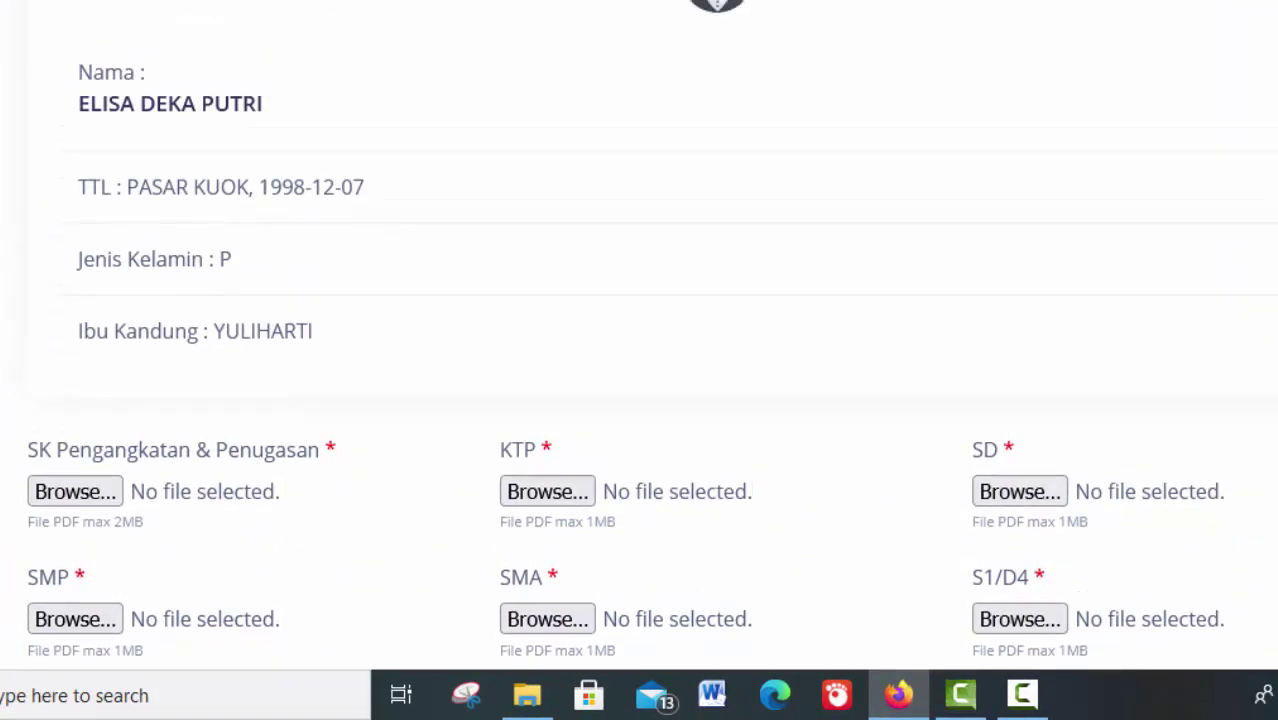
scroll(638, 336, up, 1)
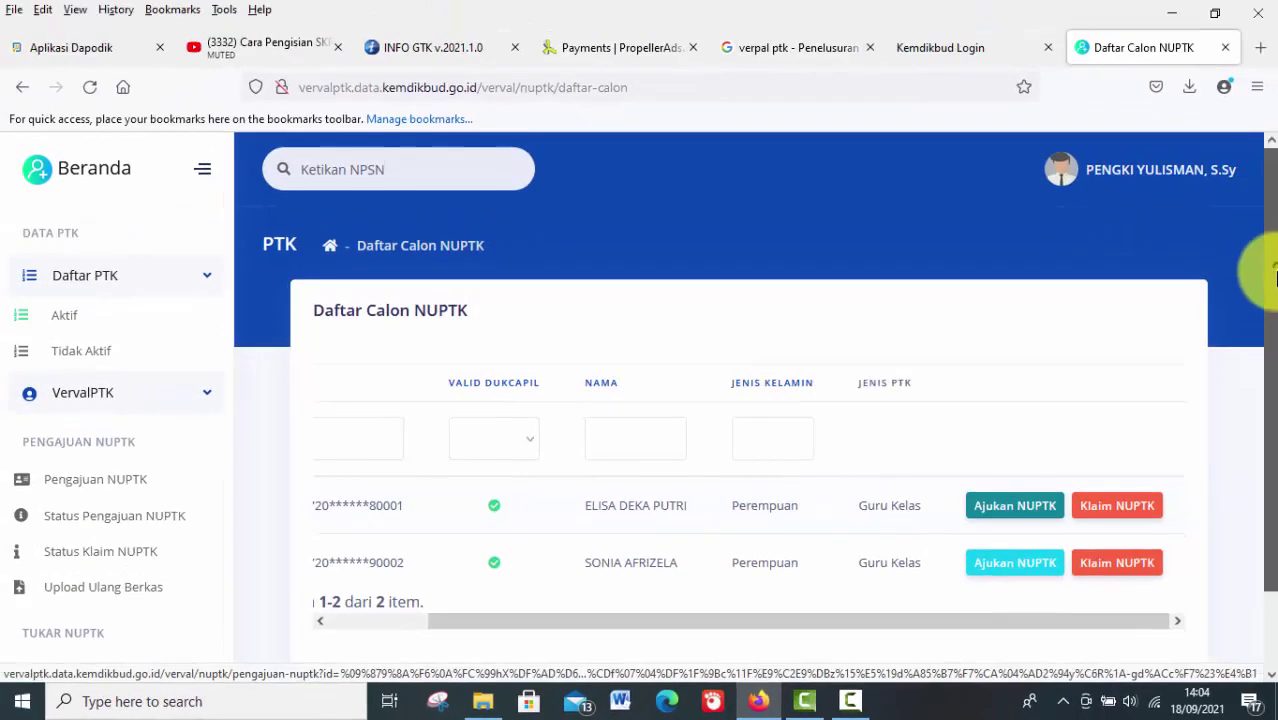
drag(1275, 275, 1275, 352)
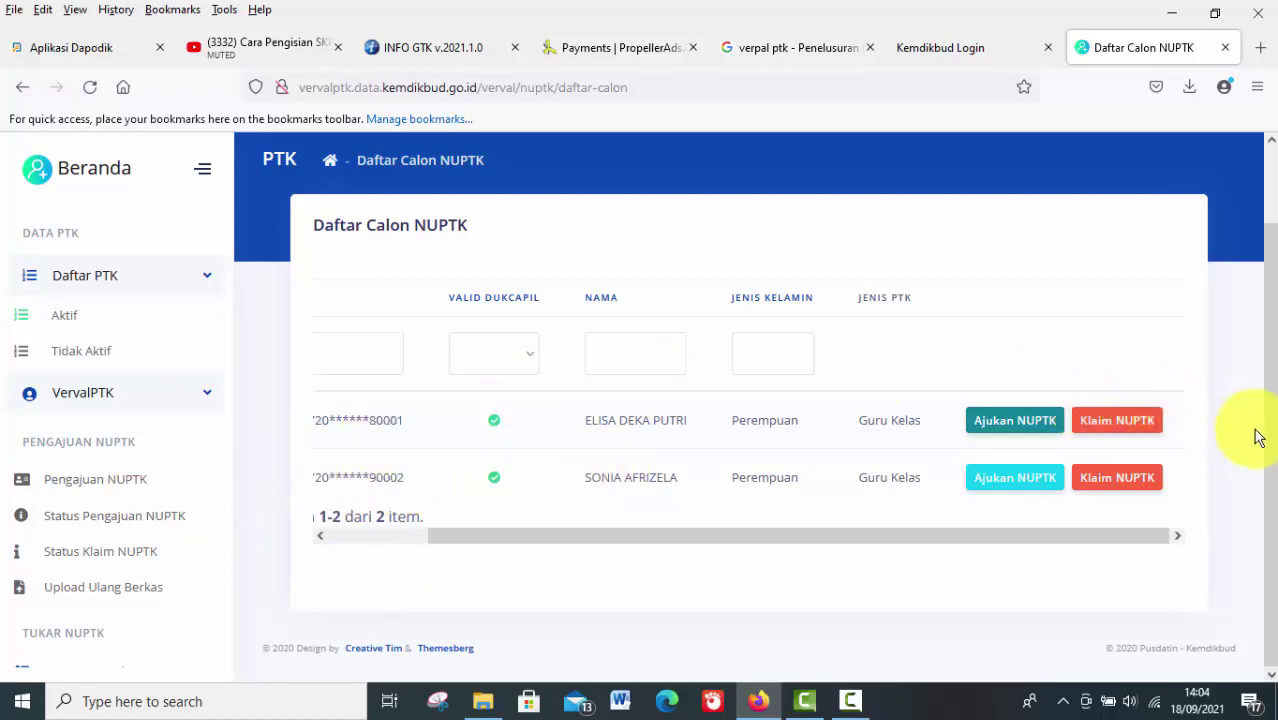
drag(1272, 443, 1255, 423)
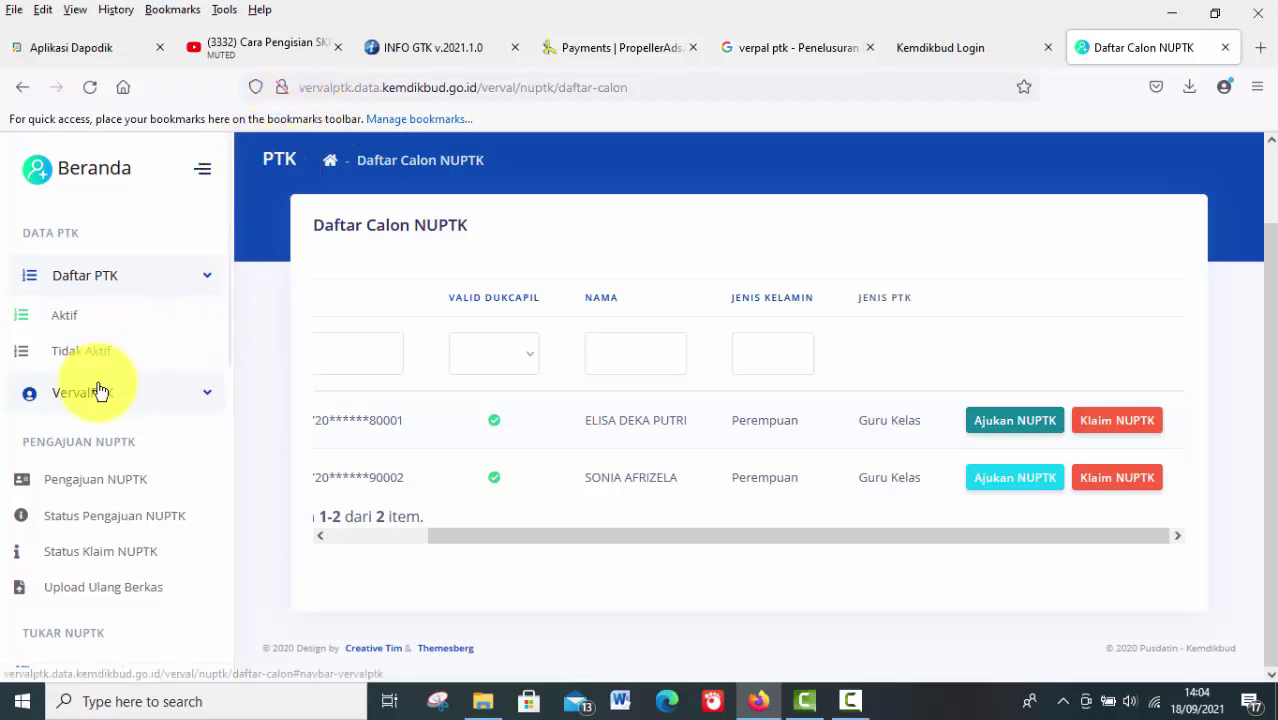
click(71, 321)
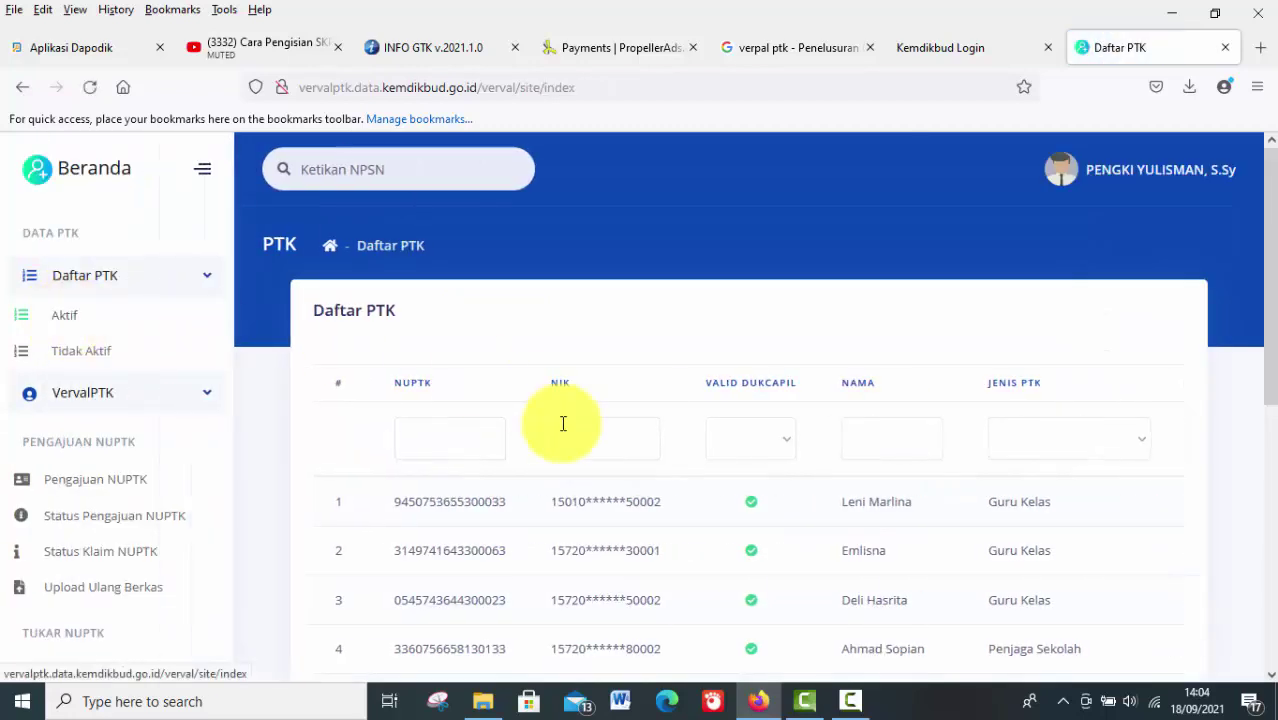
drag(1270, 300, 1262, 497)
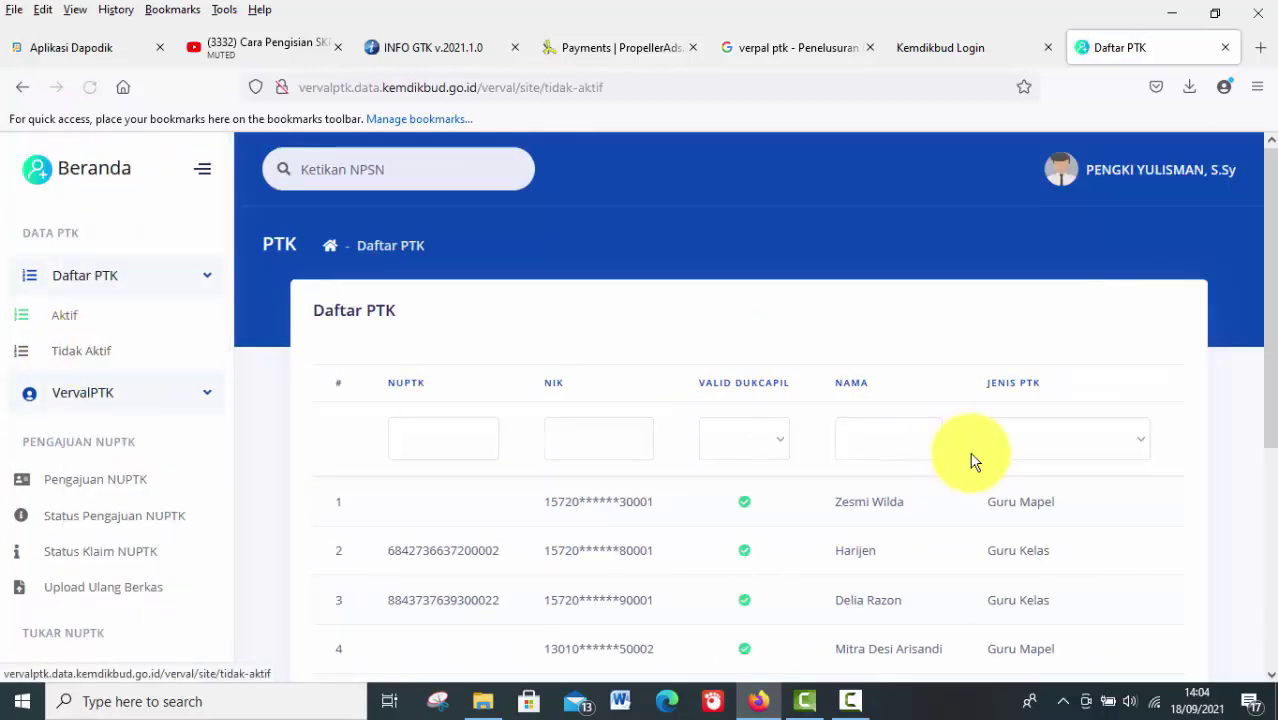
drag(1272, 393, 1264, 523)
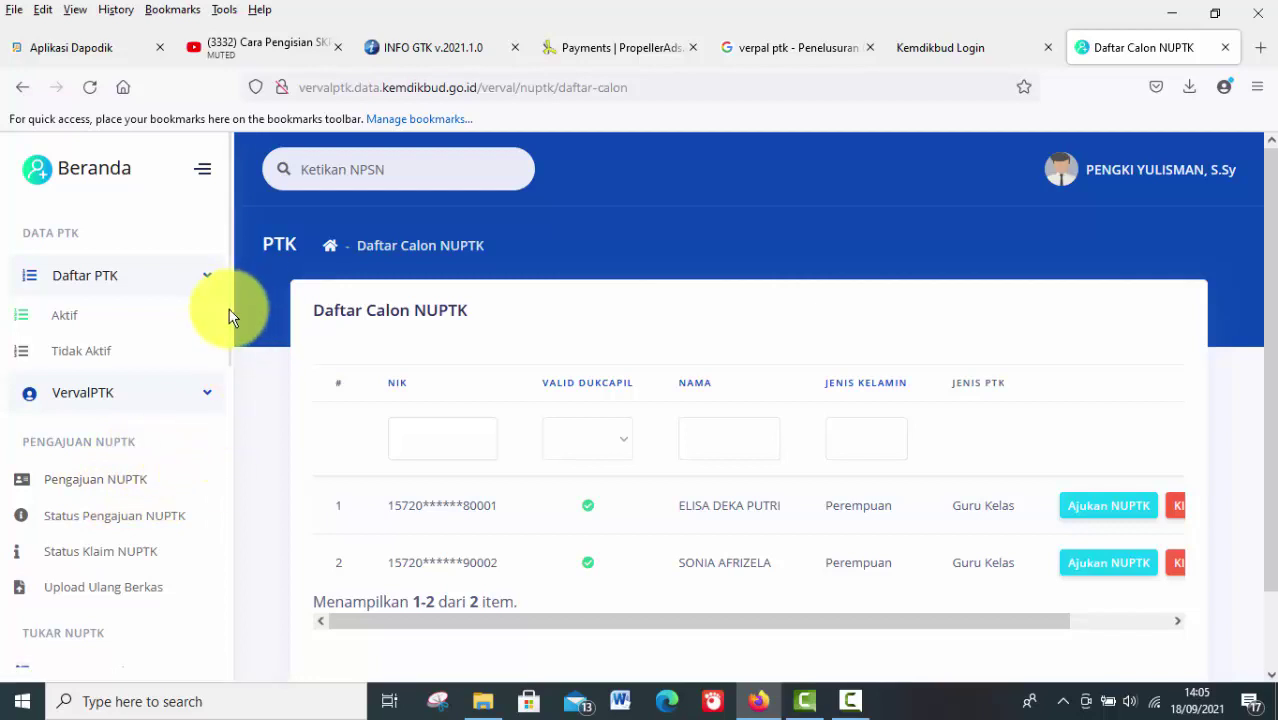
drag(229, 315, 230, 404)
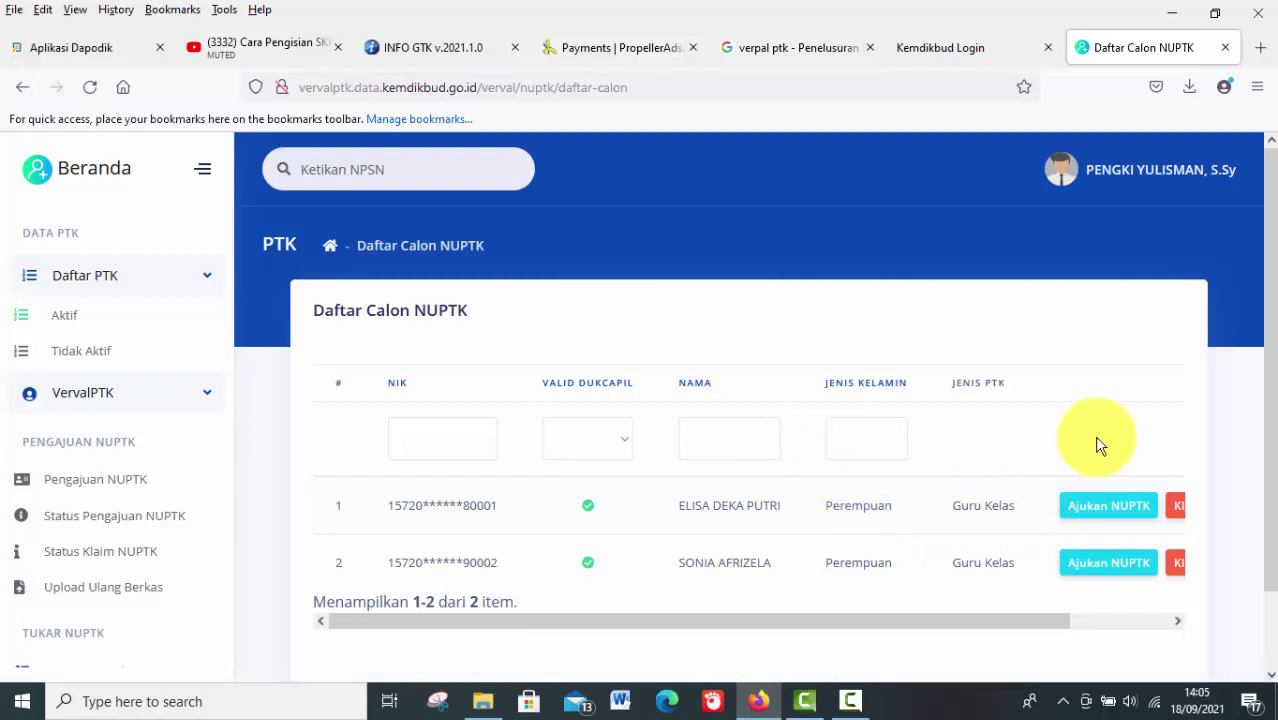
drag(1273, 381, 1271, 457)
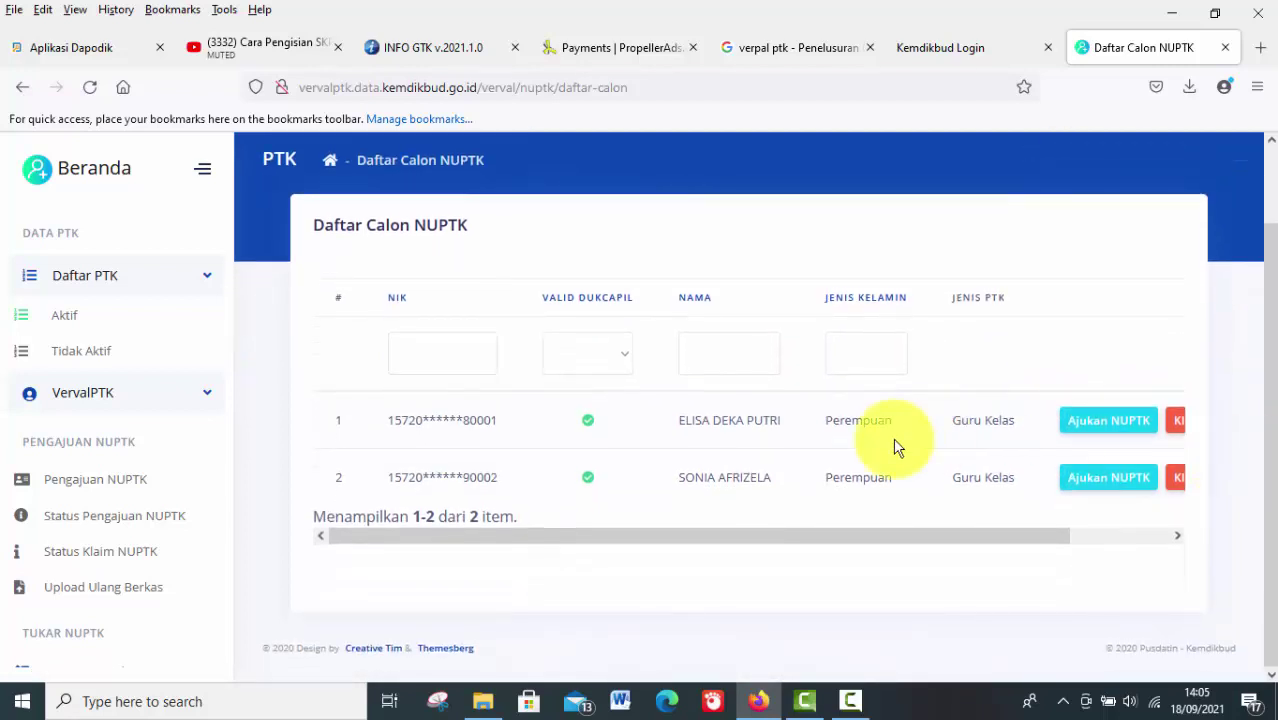